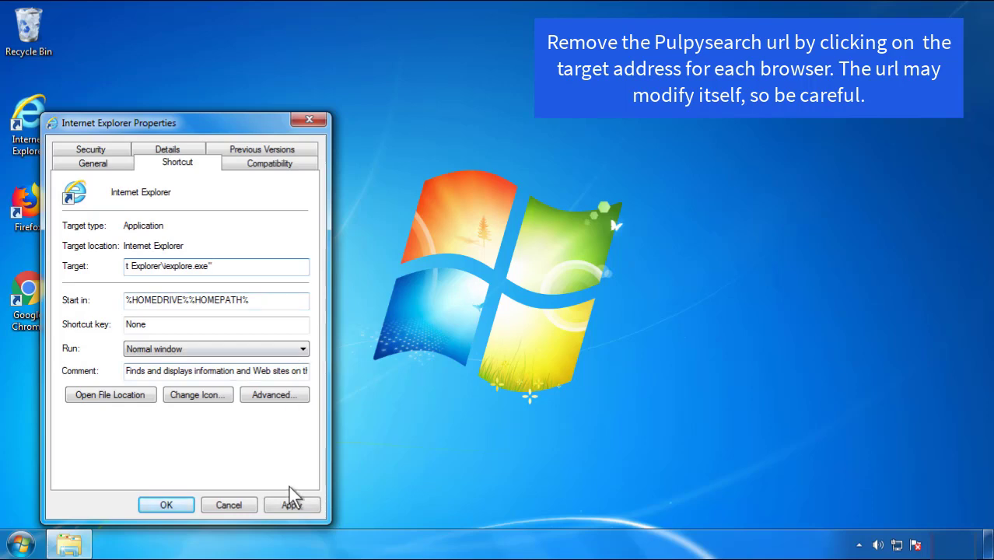
Step: Apply the edited Internet Explorer shortcut target and close its properties
click(290, 506)
click(166, 506)
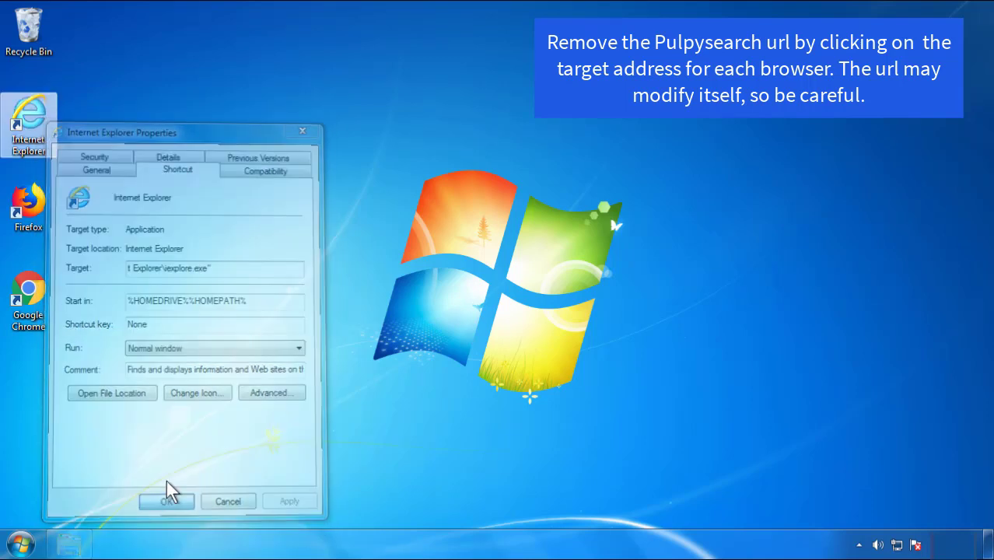
click(37, 222)
right_click(36, 222)
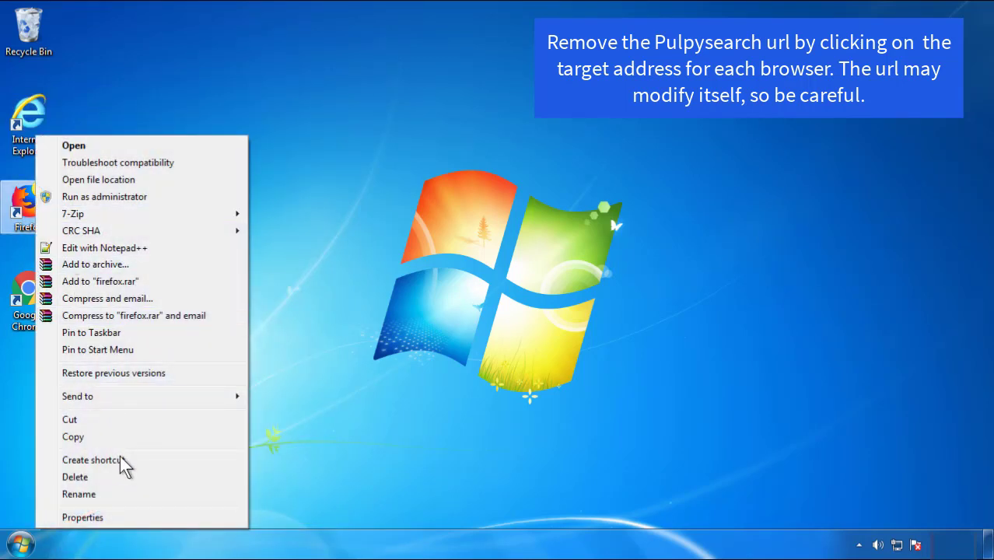
click(123, 520)
click(237, 265)
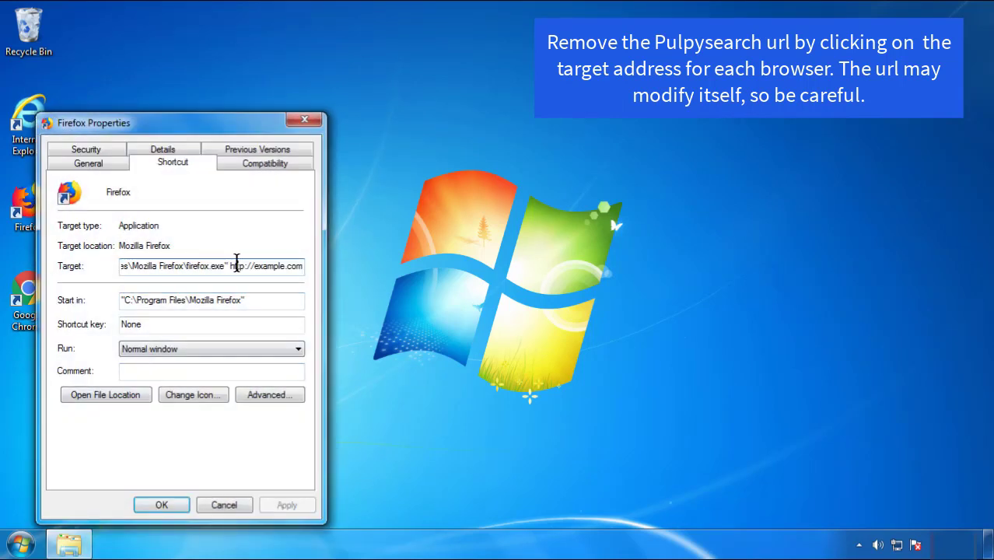
drag(230, 265, 368, 262)
key(Delete)
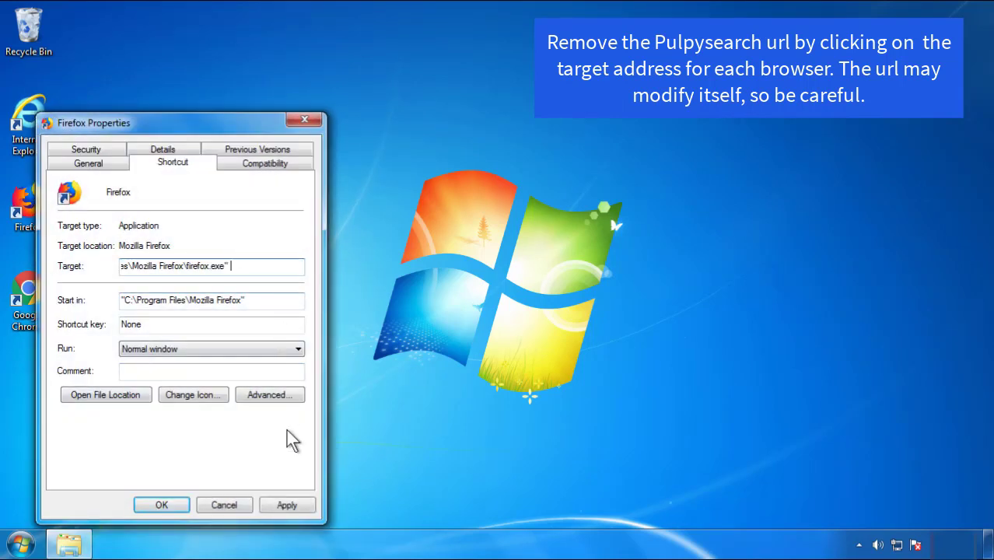
click(288, 505)
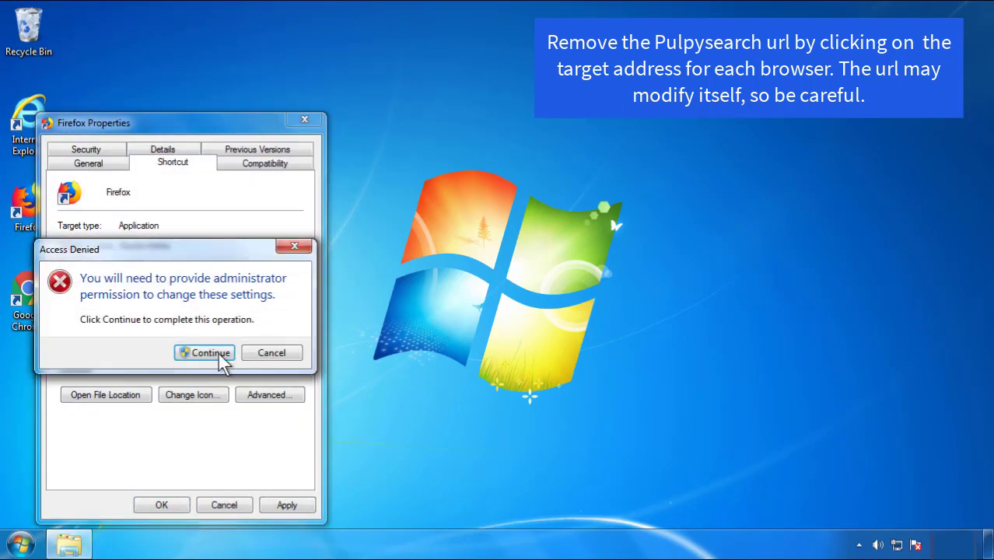
click(193, 354)
click(163, 505)
click(35, 294)
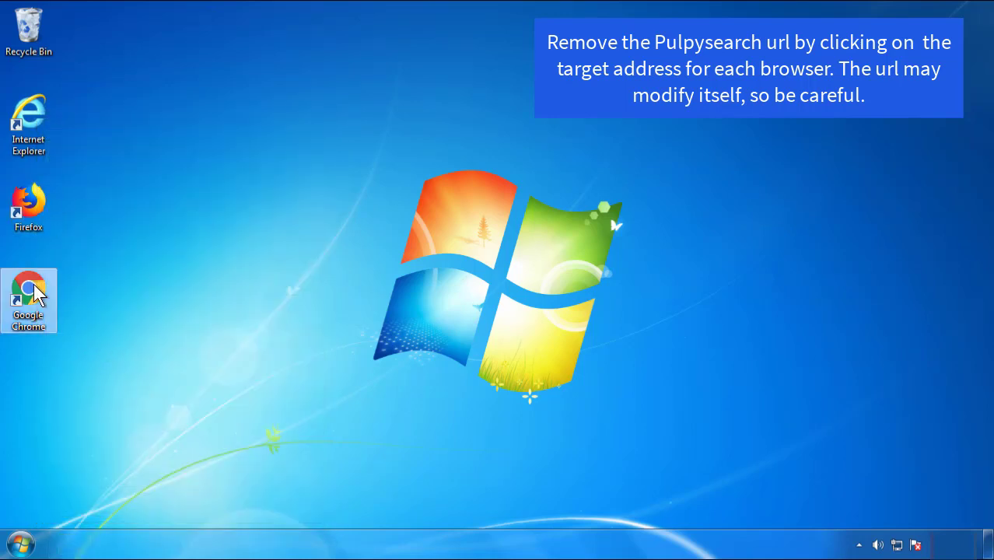
right_click(35, 294)
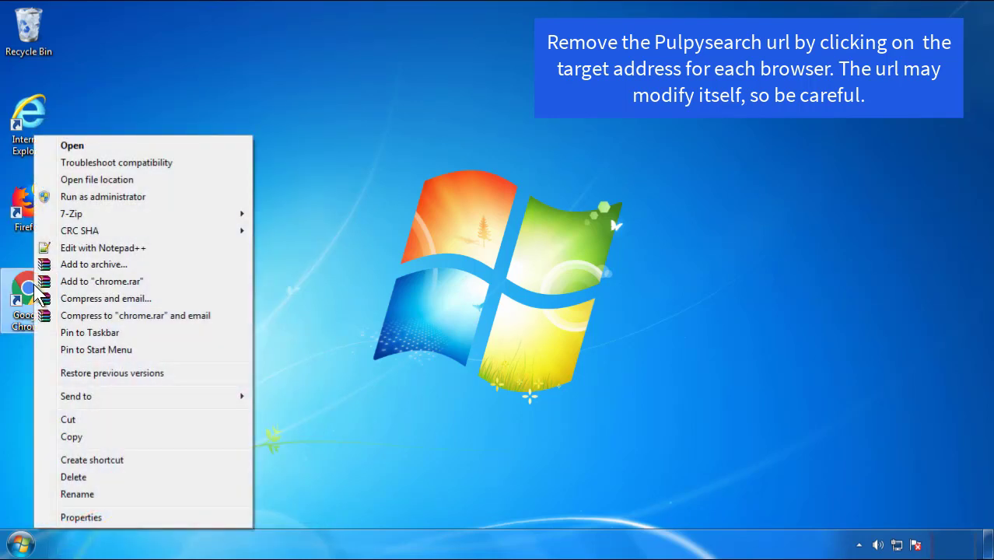
click(115, 517)
click(230, 265)
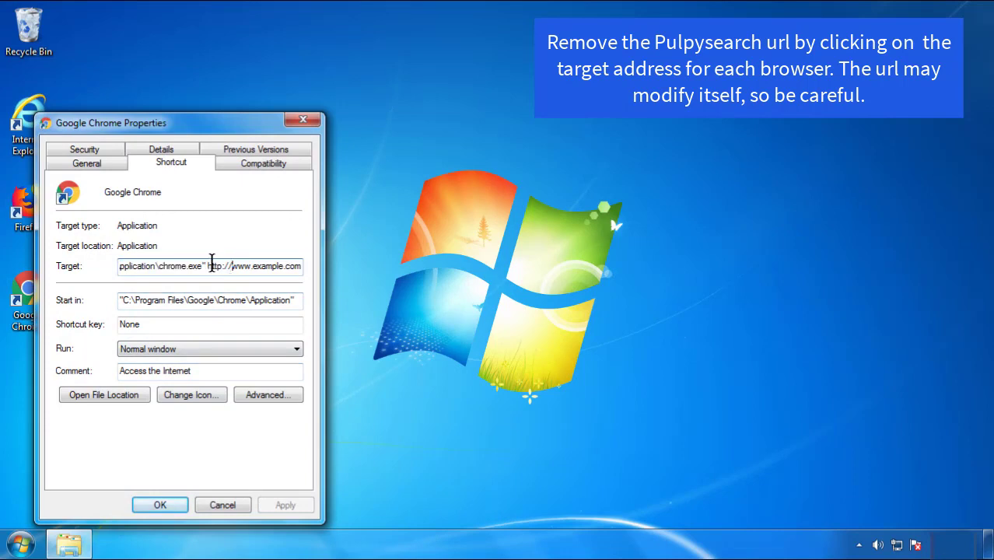
drag(207, 266, 323, 267)
key(Delete)
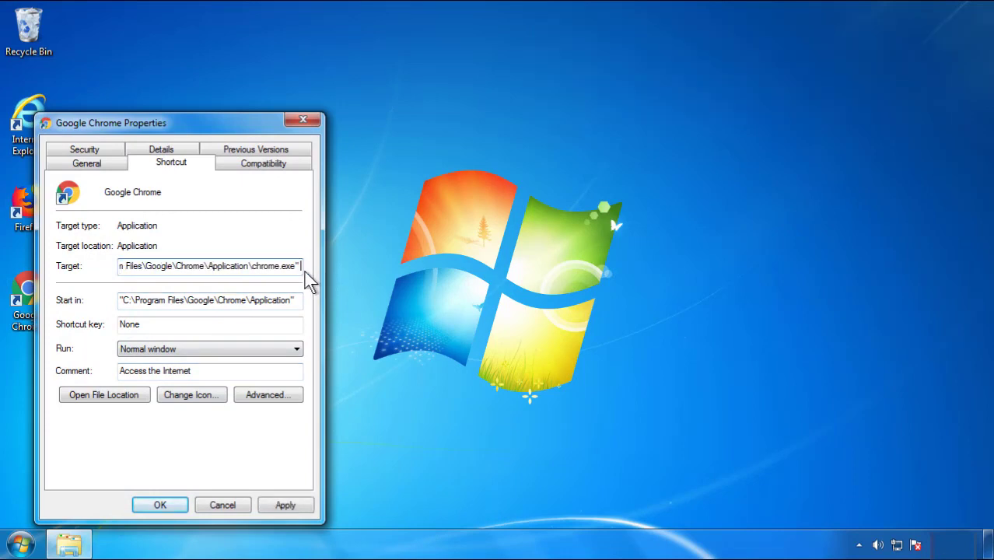
click(282, 506)
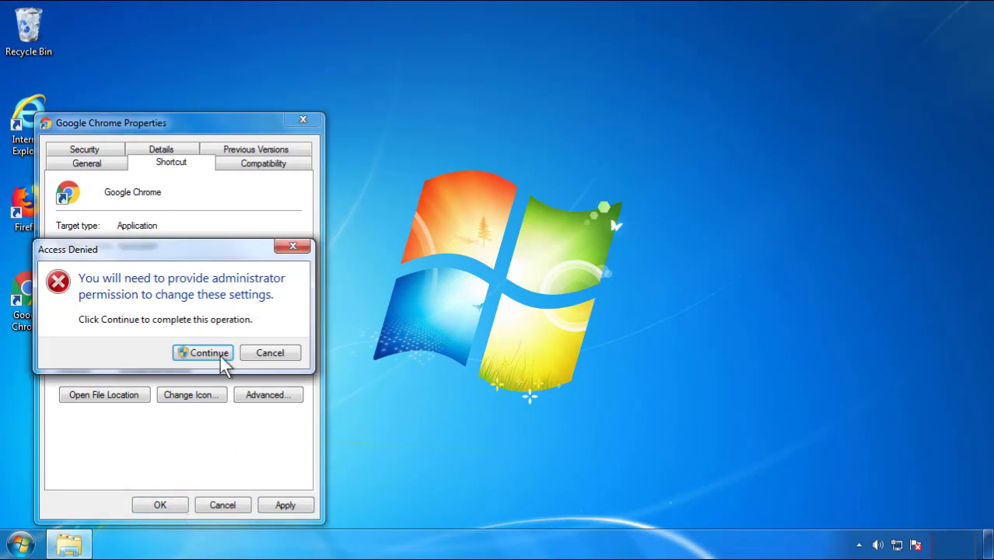
key(Return)
click(162, 508)
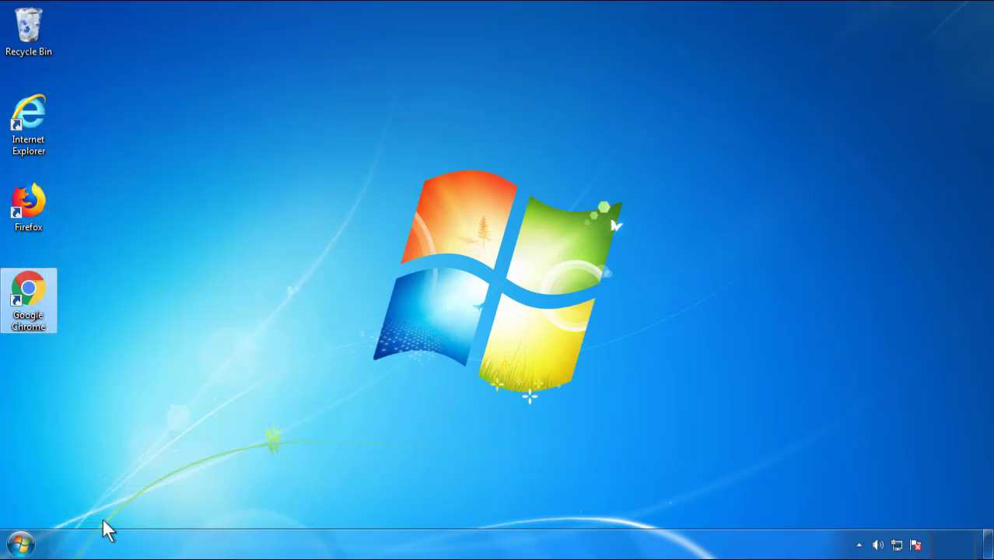
Step: Open the Control Panel list of installed programs and sort it by installation date, newest first
click(21, 546)
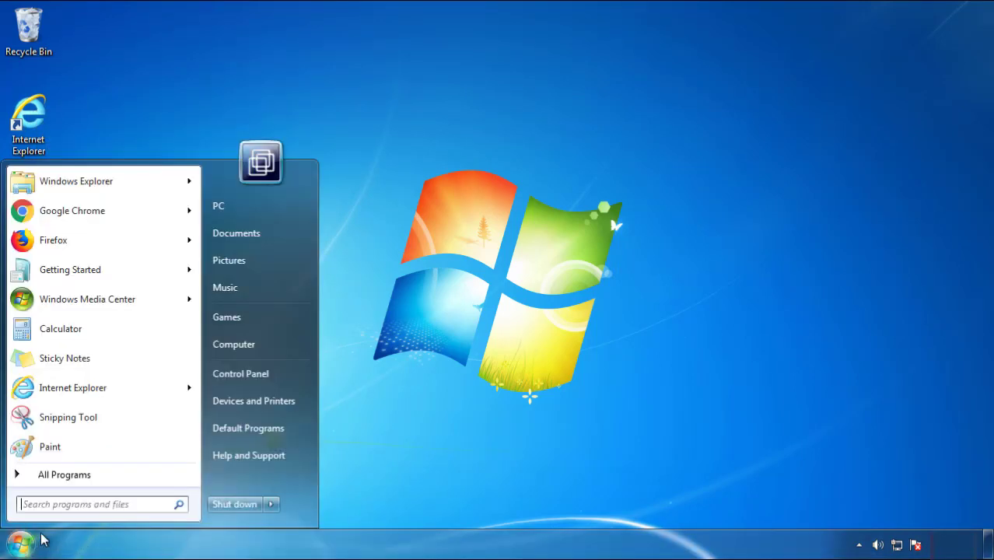
click(249, 370)
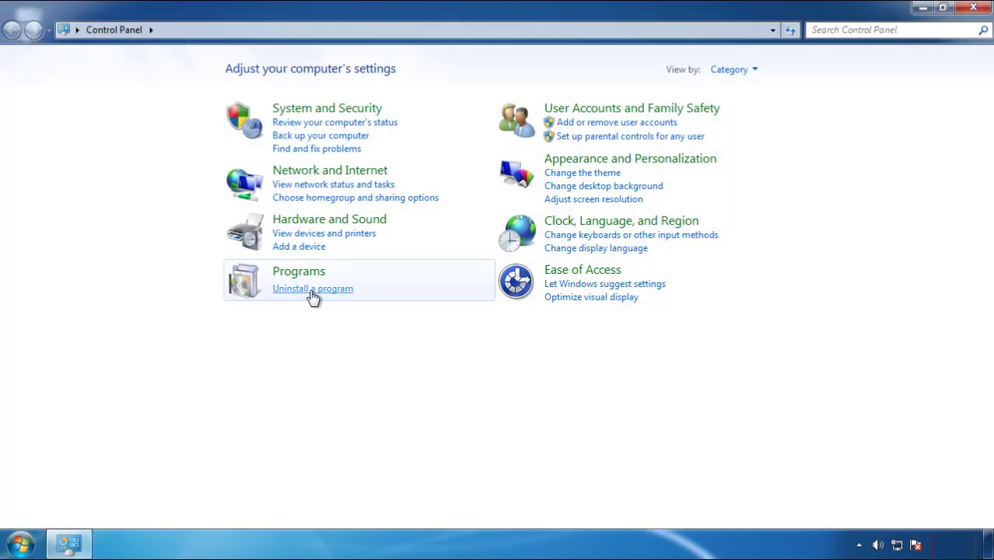
click(313, 295)
click(587, 146)
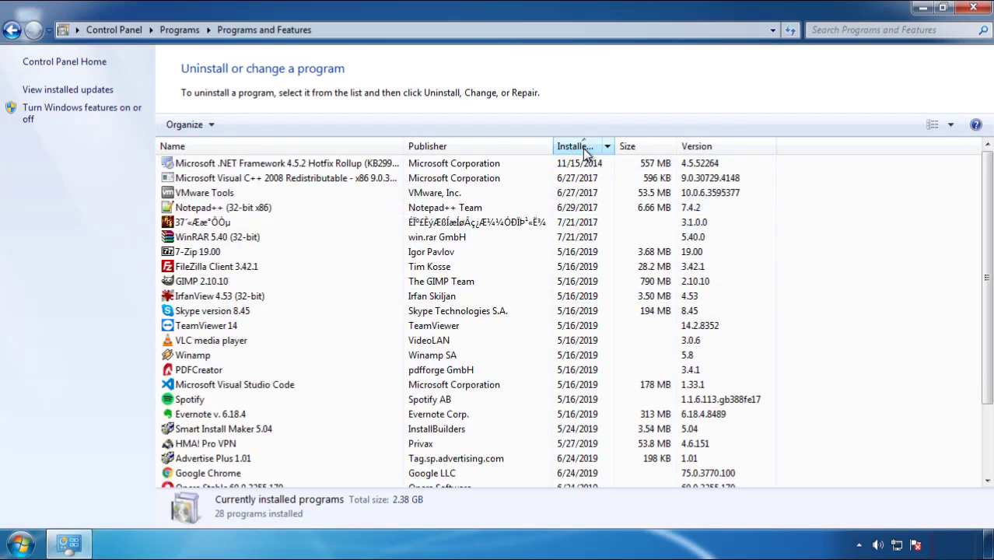
click(576, 145)
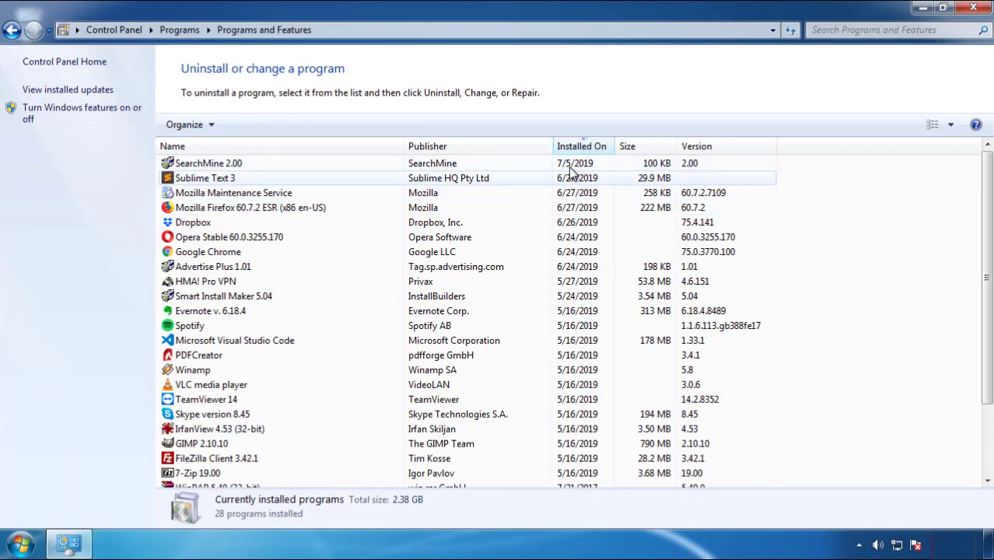
Step: Uninstall SearchMine 2.00 from the computer and close the installed programs list
click(207, 166)
click(249, 125)
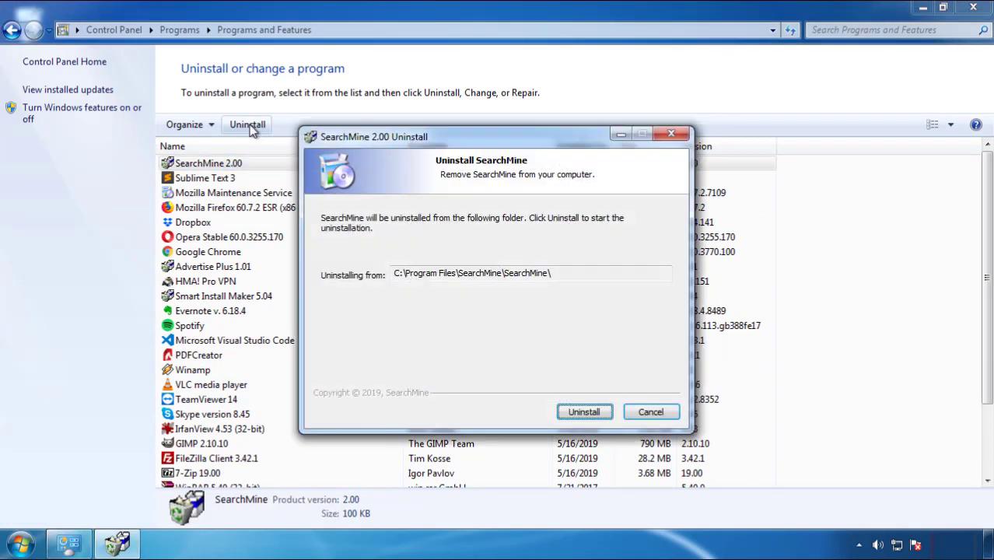
click(578, 411)
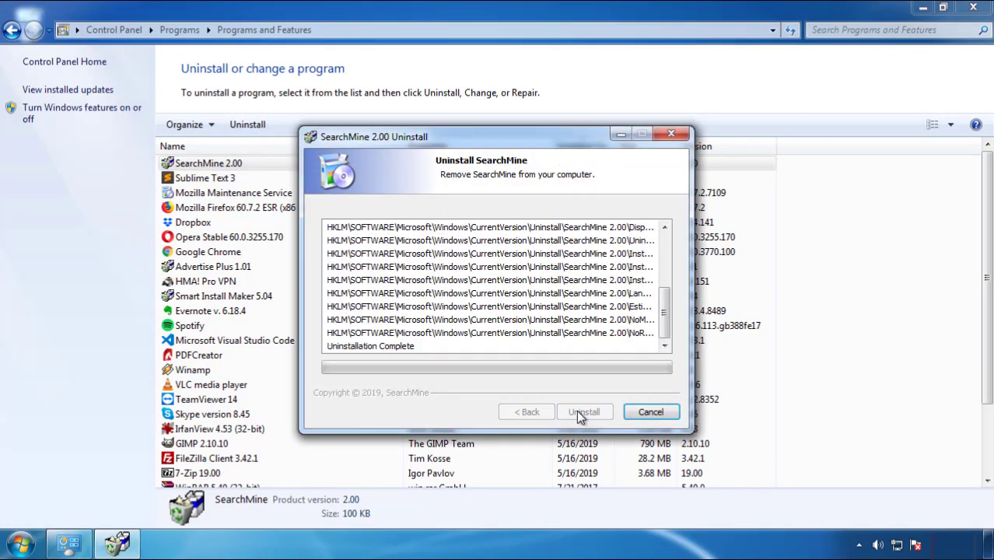
click(577, 410)
click(577, 410)
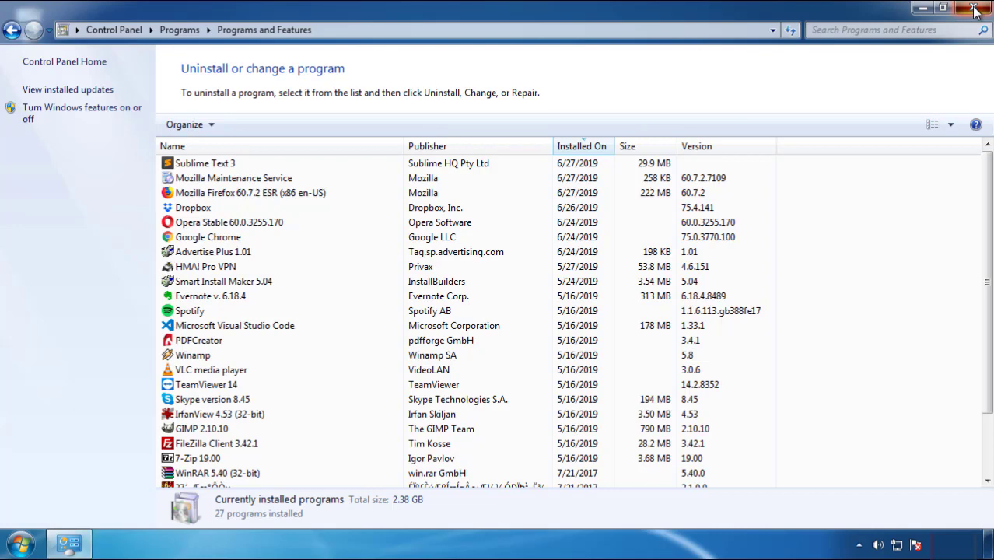
click(974, 10)
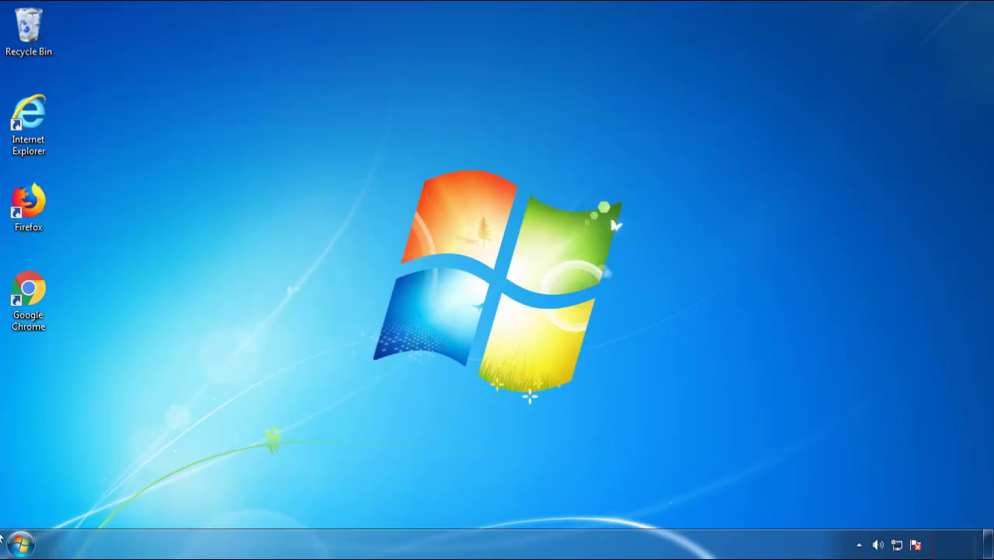
Step: Restart the computer and boot Windows 7 into Safe Mode from the advanced boot options
click(17, 548)
mouse_move(269, 506)
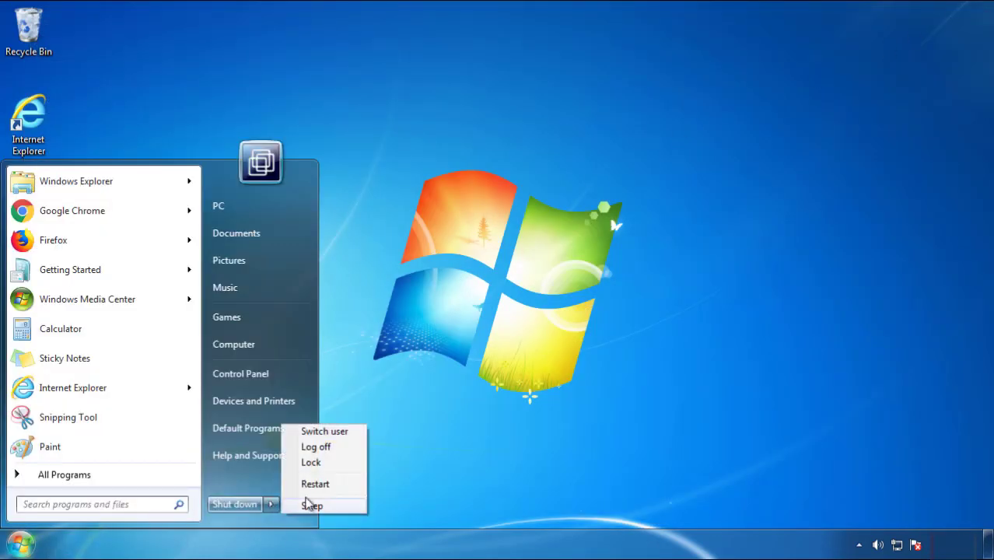
click(512, 468)
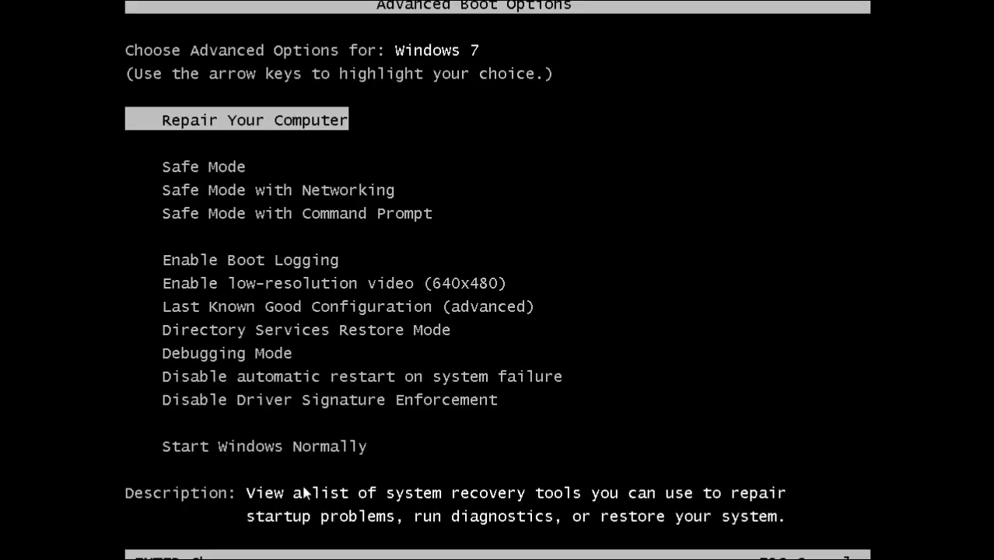
key(Down)
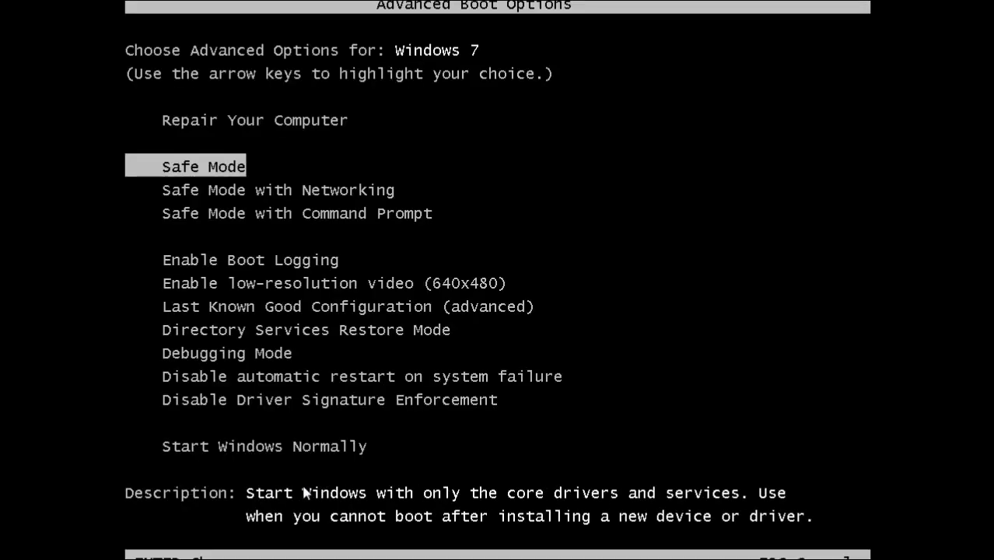
key(Return)
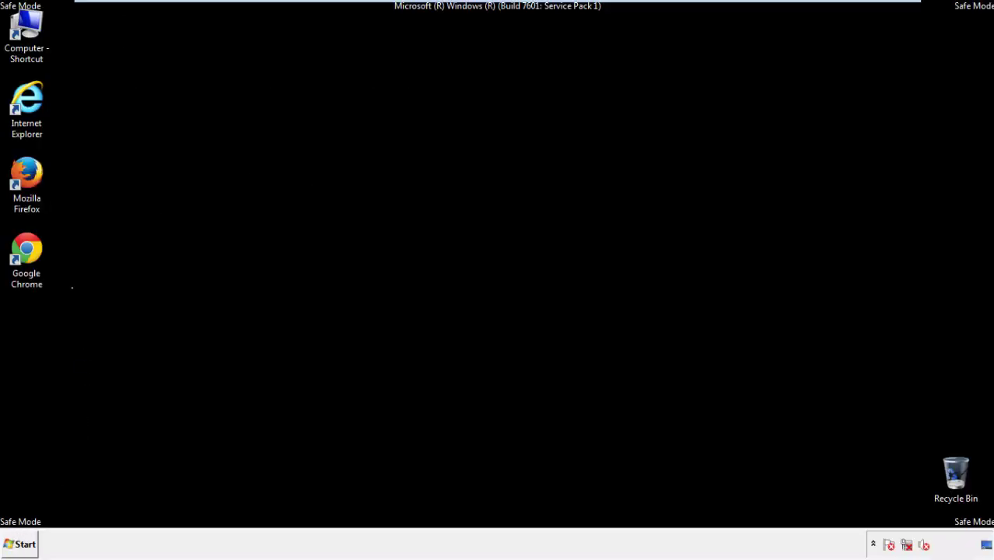
Step: Launch Mozilla Firefox and decline making it the default browser
double_click(36, 180)
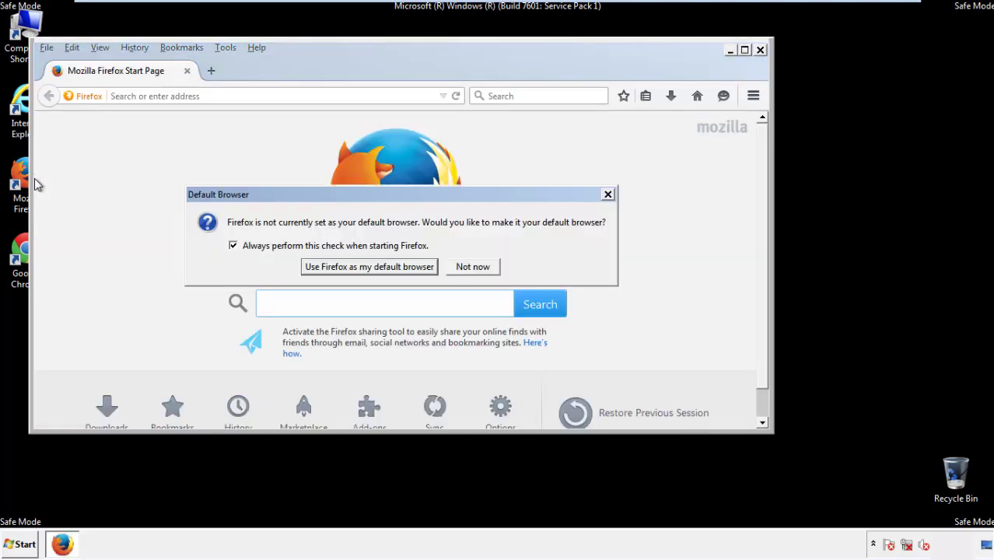
click(486, 267)
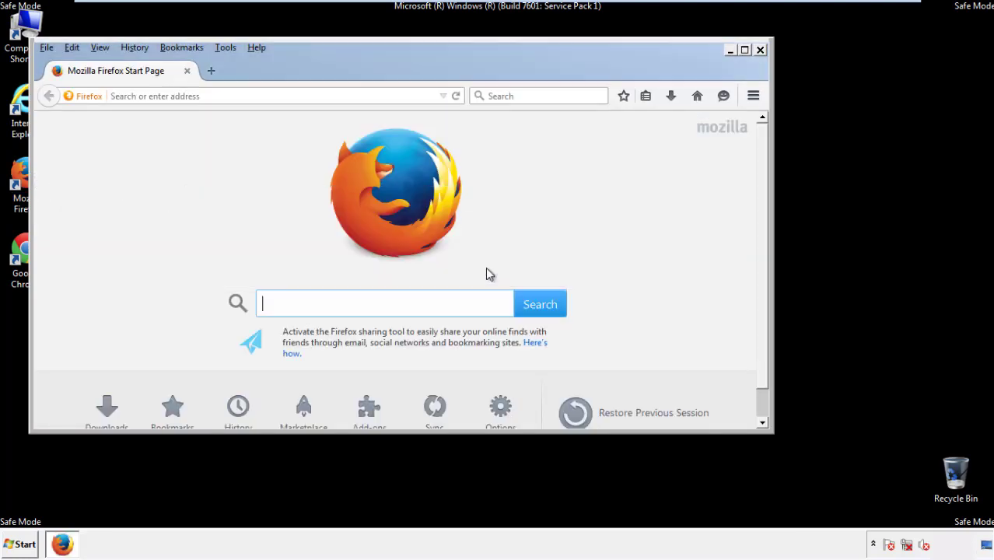
Step: Hide the Firefox menu bar and show it again
right_click(302, 74)
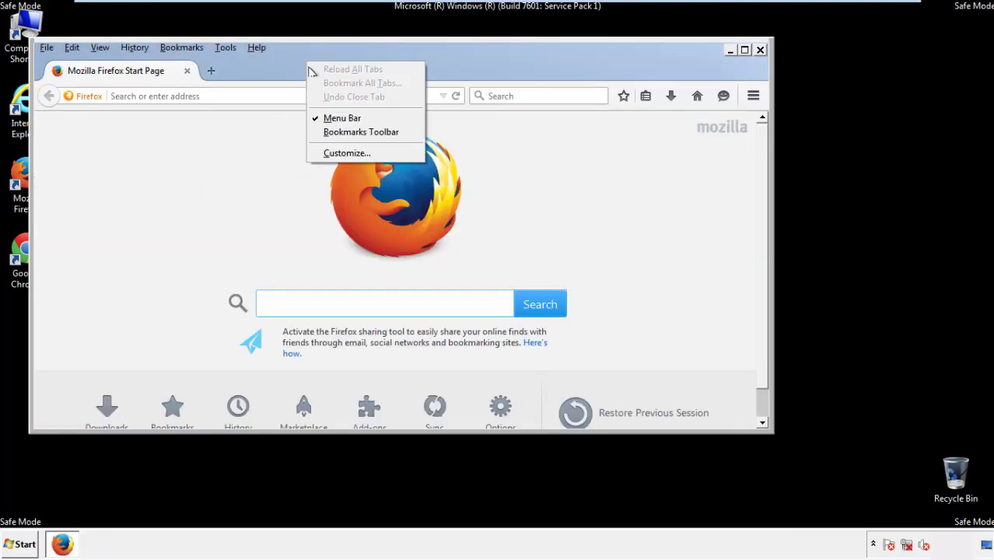
click(336, 117)
right_click(314, 67)
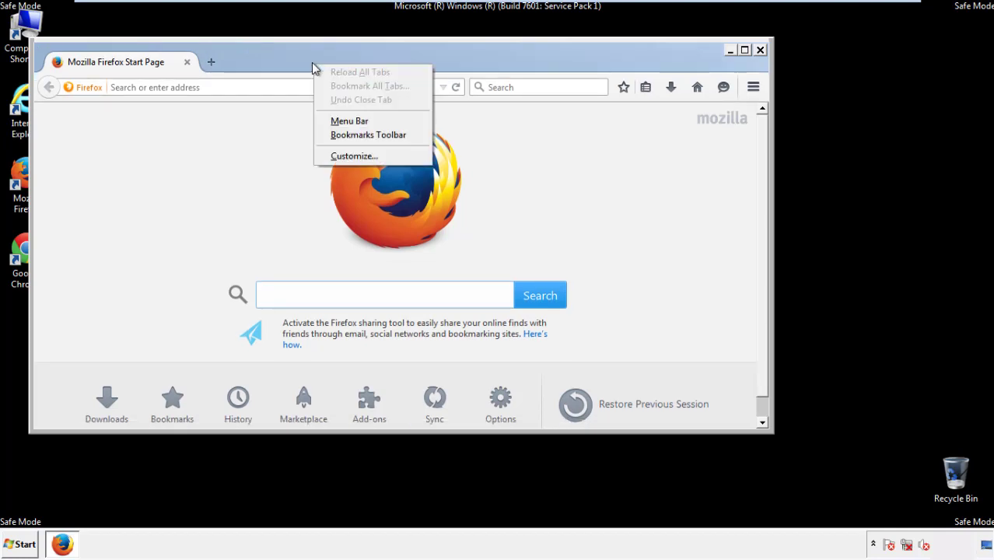
click(333, 123)
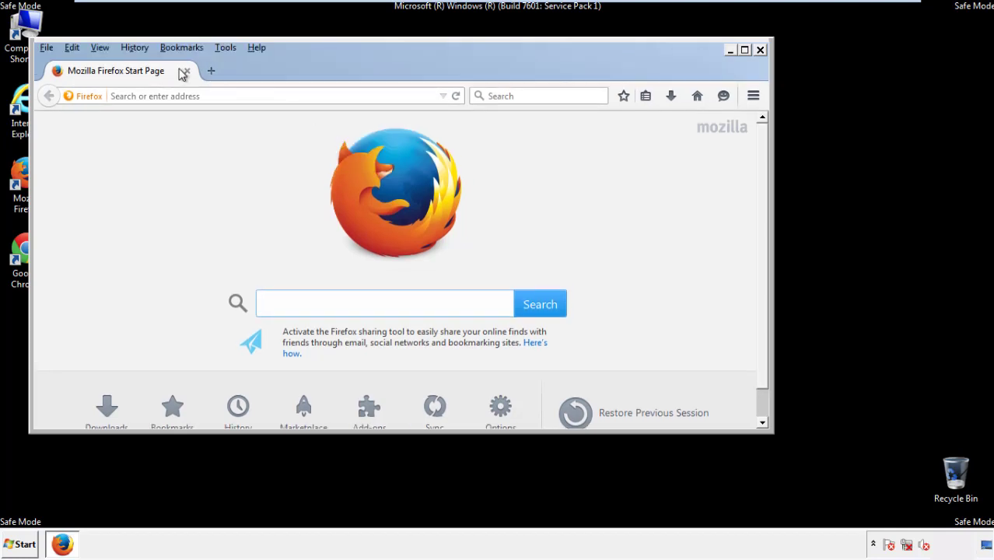
Step: Clear the Firefox history for the time range Everything, including Offline Website Data and Site Preferences
click(138, 48)
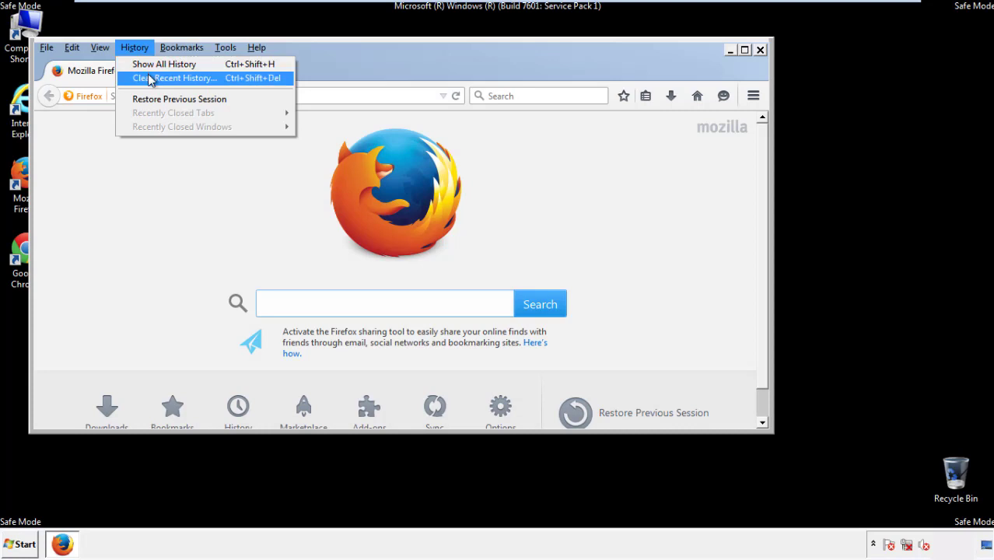
click(151, 79)
click(352, 215)
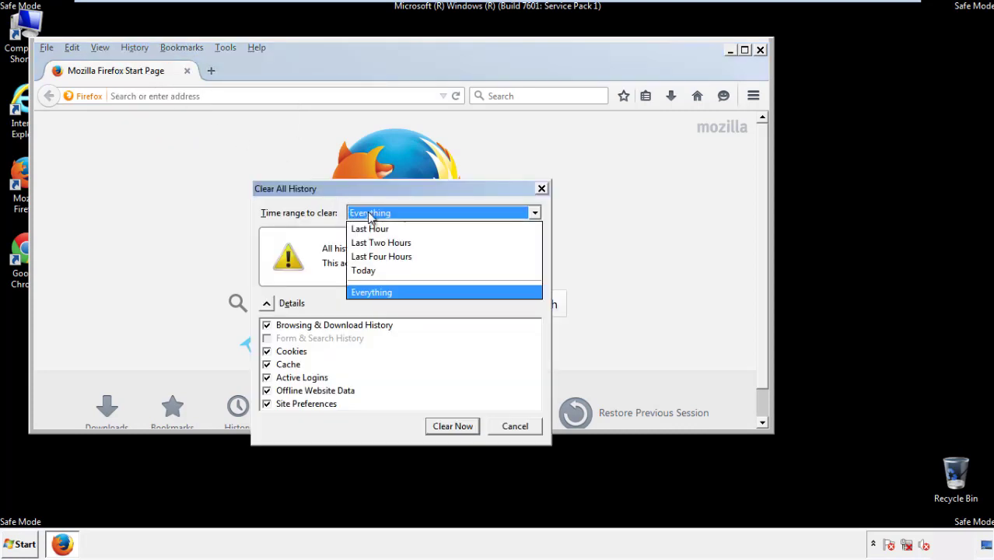
click(375, 293)
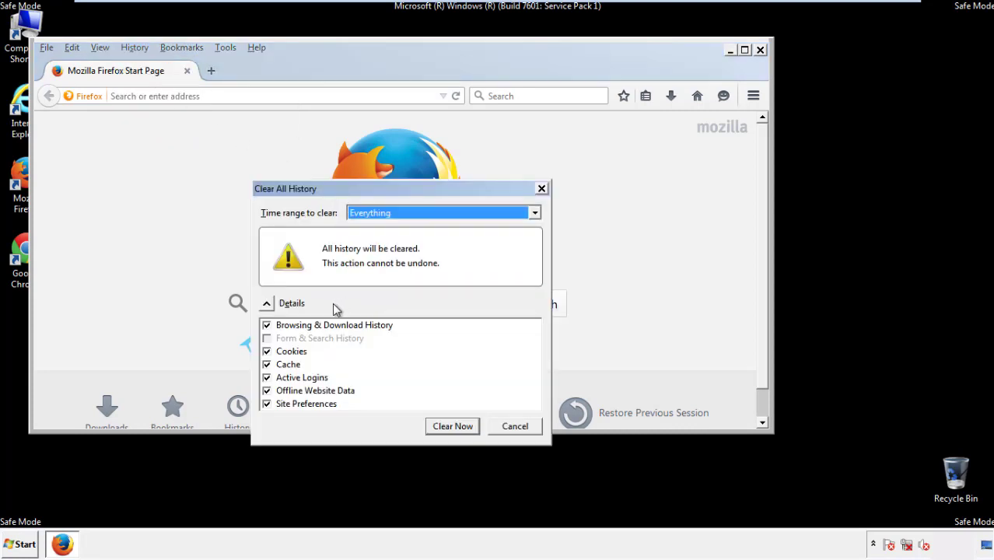
click(266, 390)
click(266, 391)
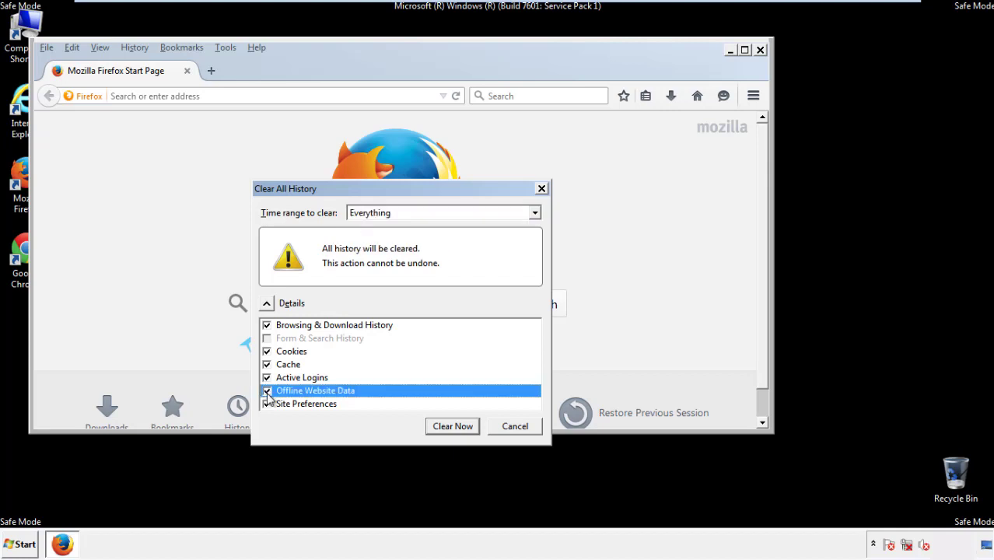
click(266, 404)
click(266, 405)
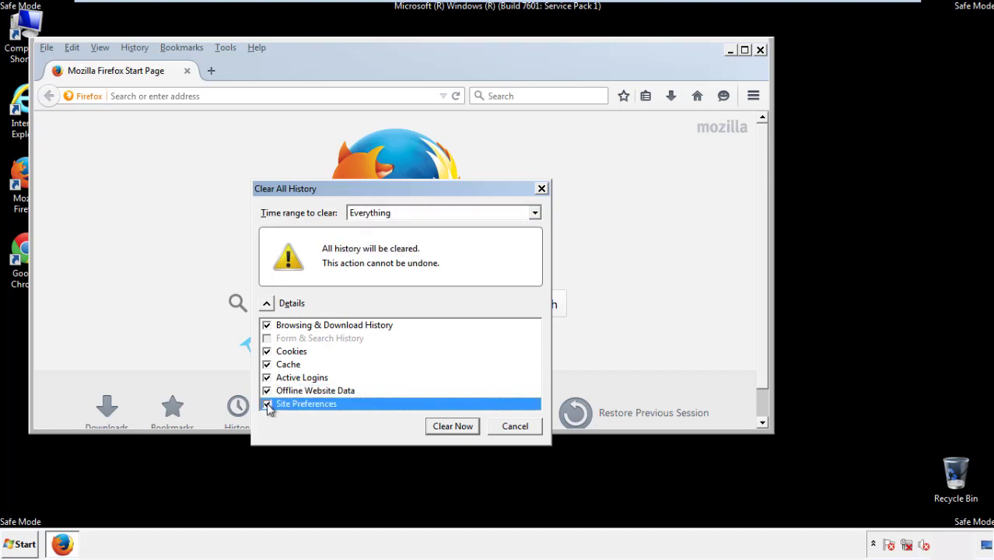
click(452, 427)
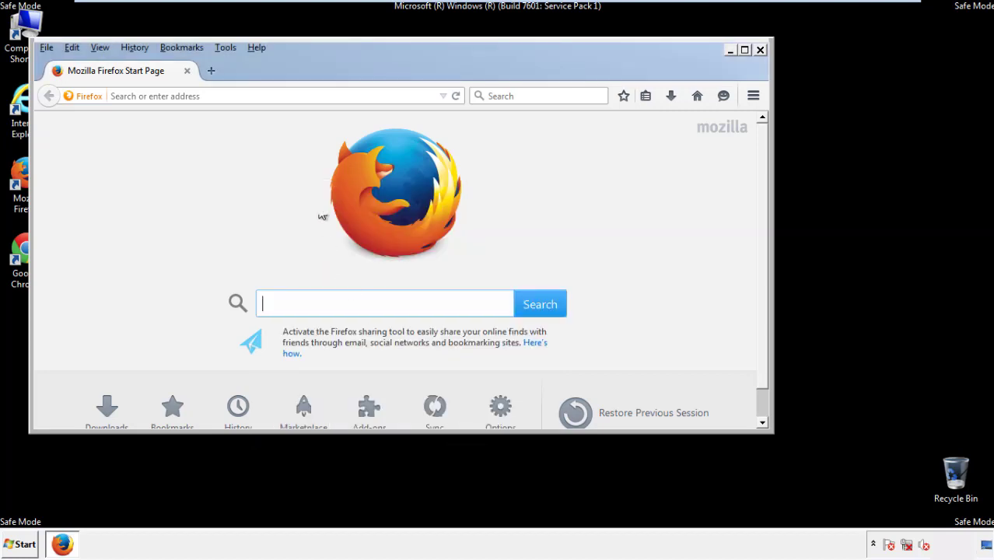
Step: Refresh Firefox from its Troubleshooting Information page, finish the import, decline making it the default browser, and close it
click(257, 47)
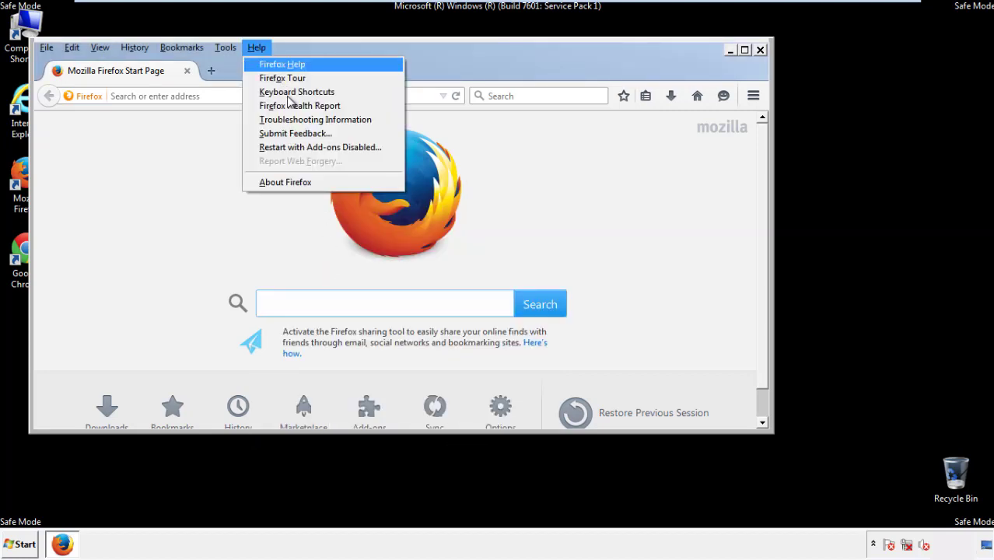
click(290, 122)
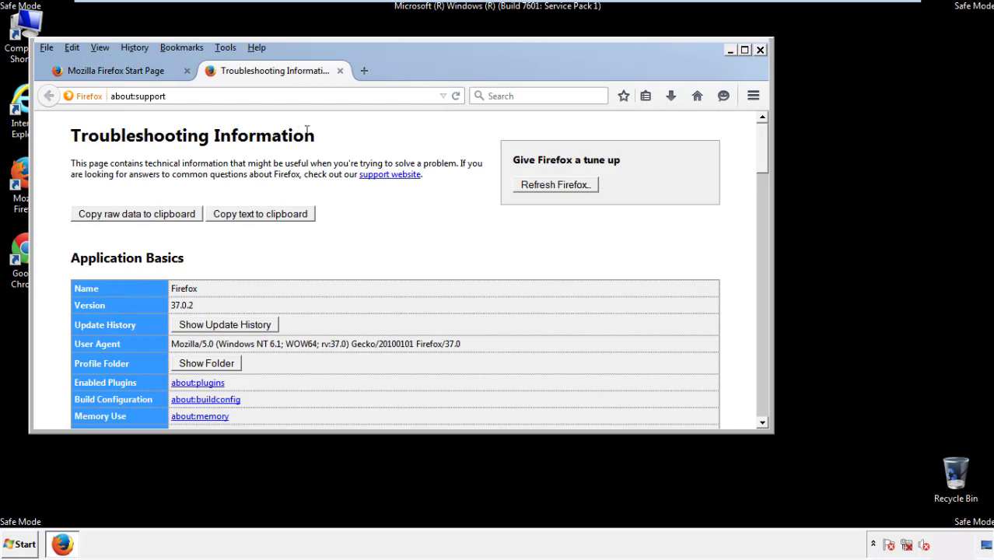
click(577, 186)
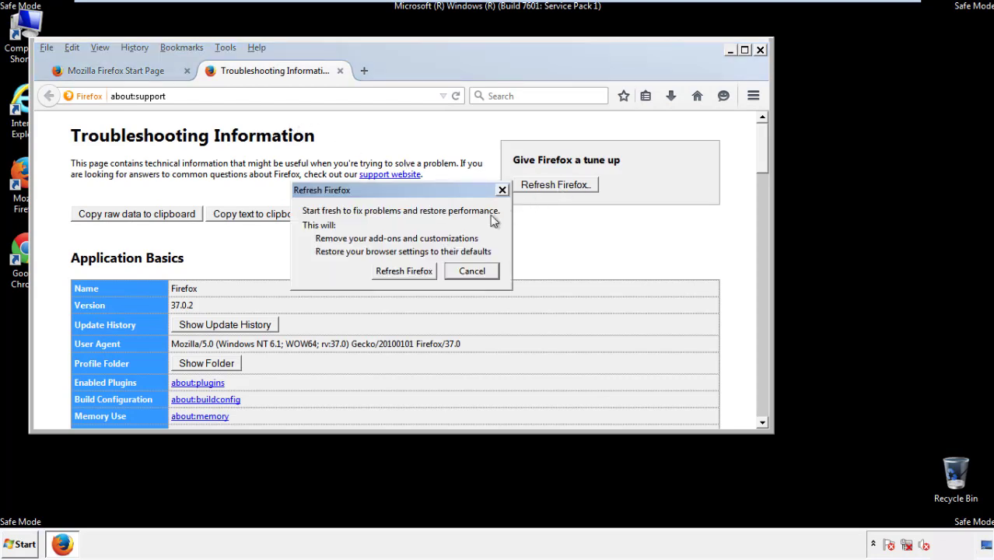
click(404, 271)
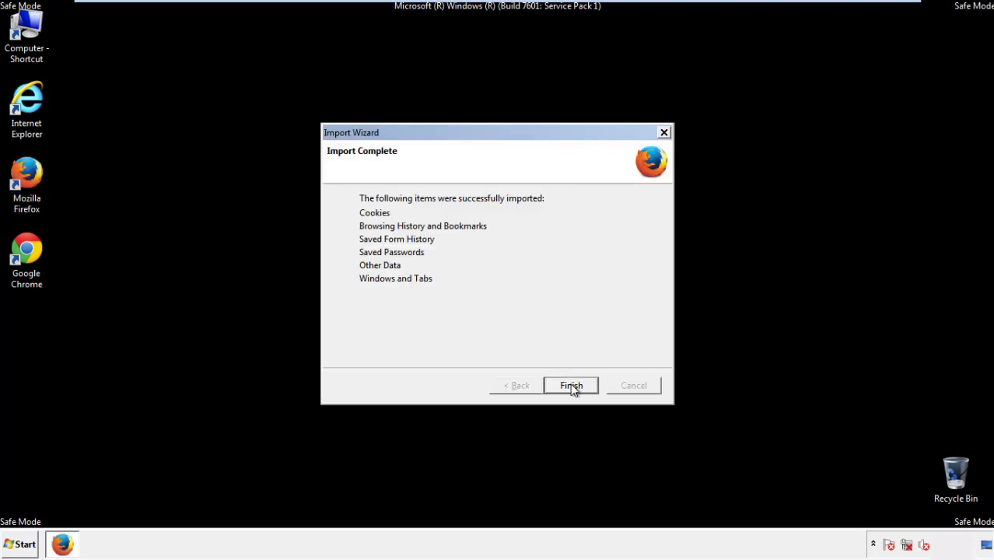
click(571, 386)
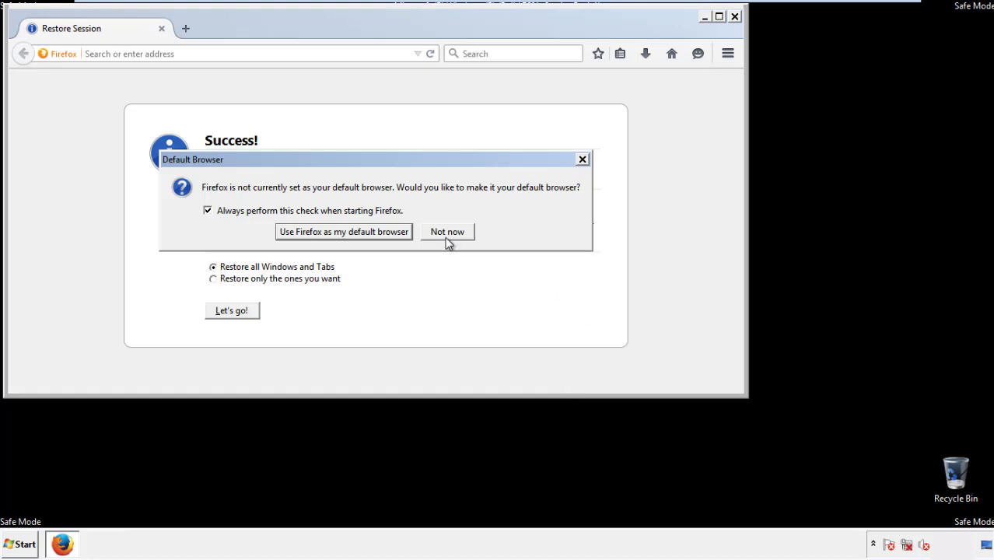
click(448, 233)
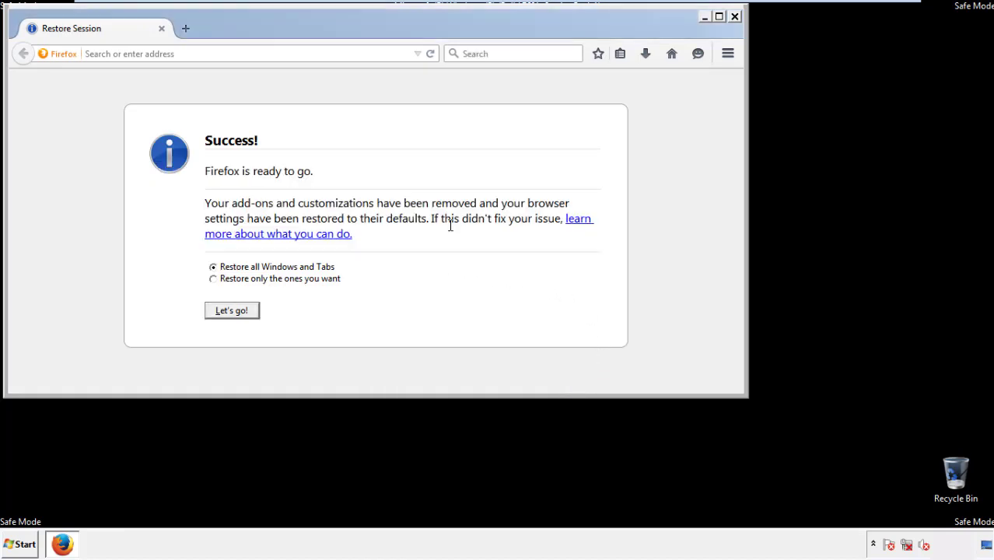
click(735, 16)
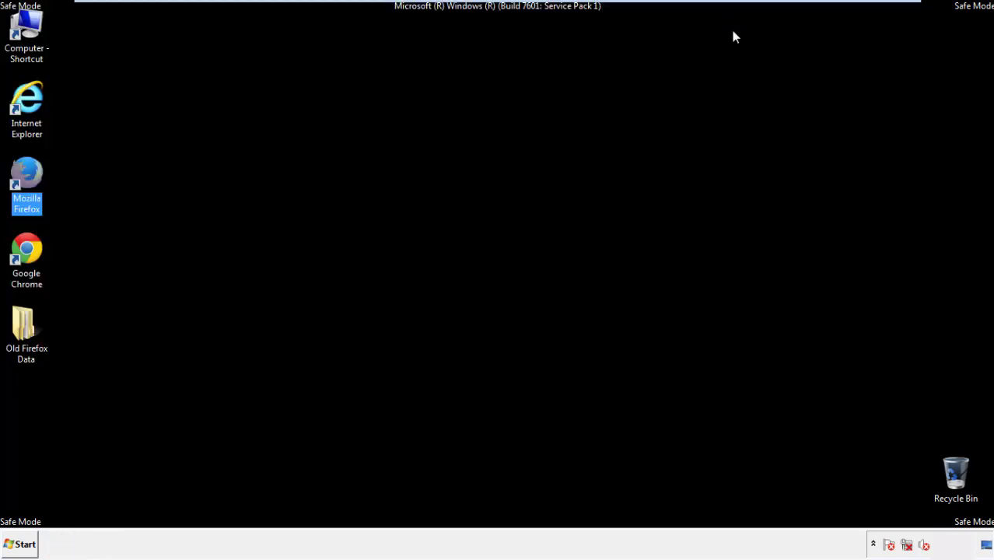
Step: Launch Google Chrome and dismiss the default browser prompt so that it does not ask again
click(25, 247)
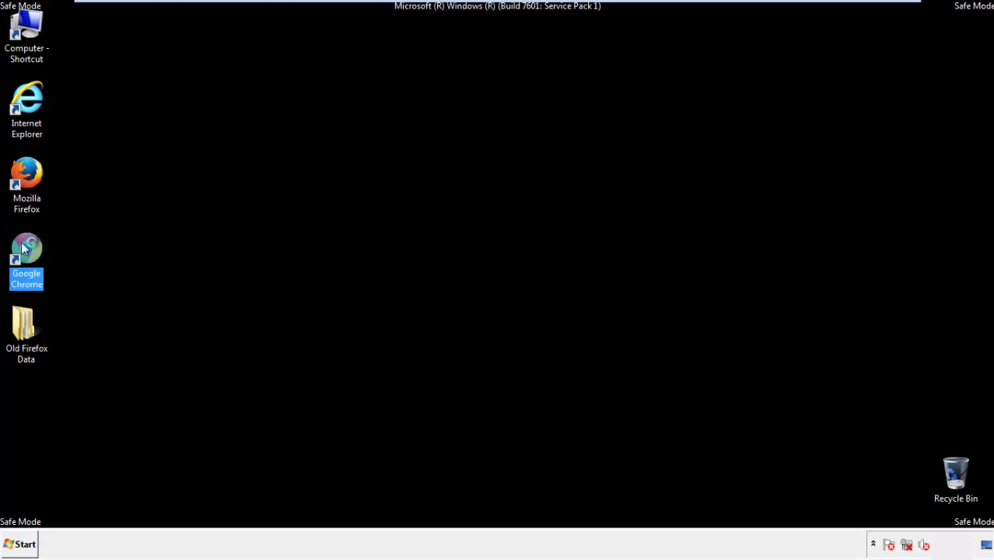
double_click(24, 248)
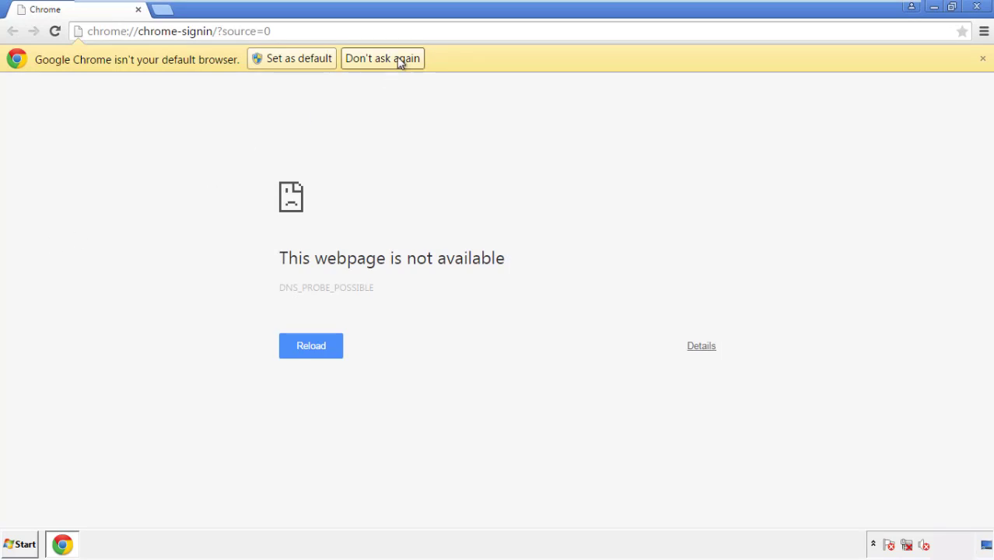
click(399, 62)
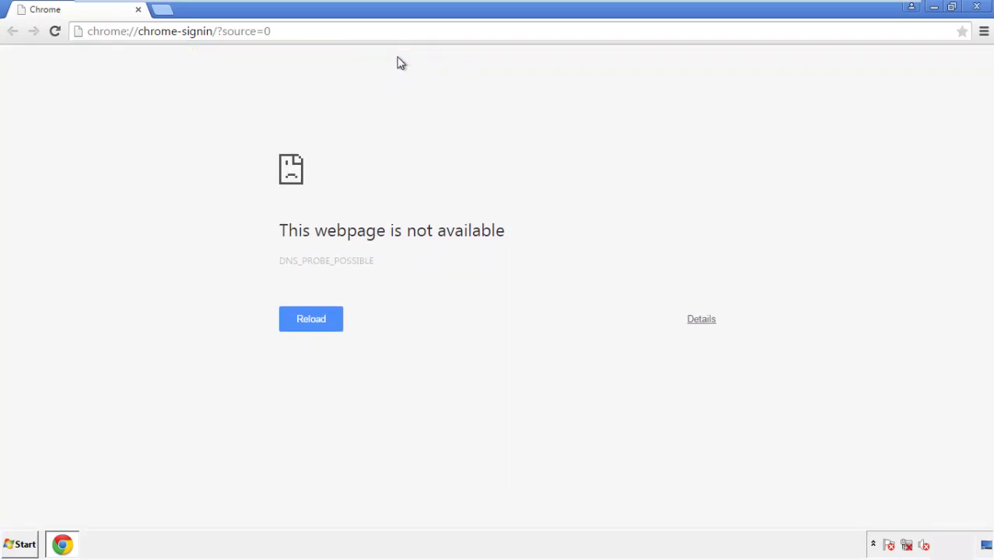
Step: Clear Chrome's browsing data from the beginning of time, including Autofill form data, Hosted app data and Content licenses
click(984, 34)
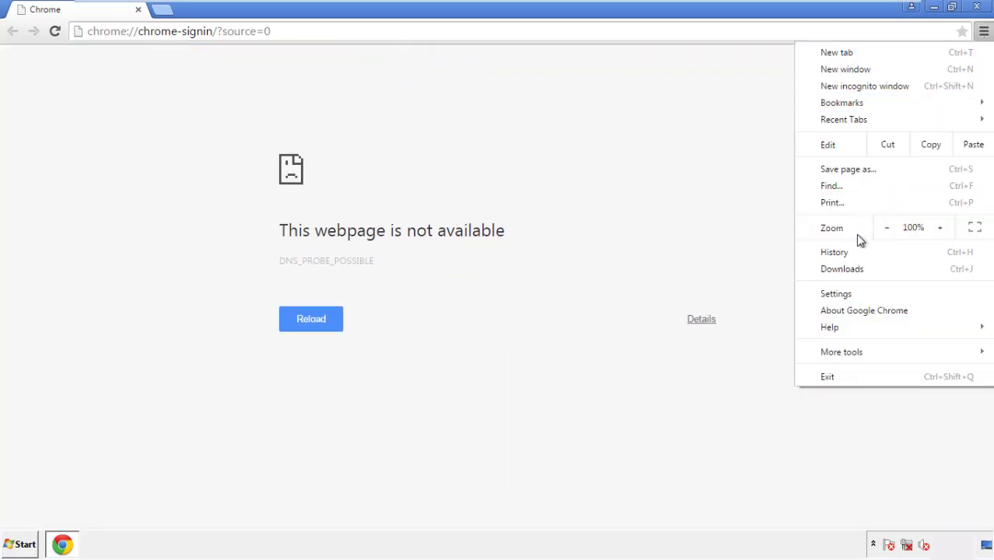
click(842, 295)
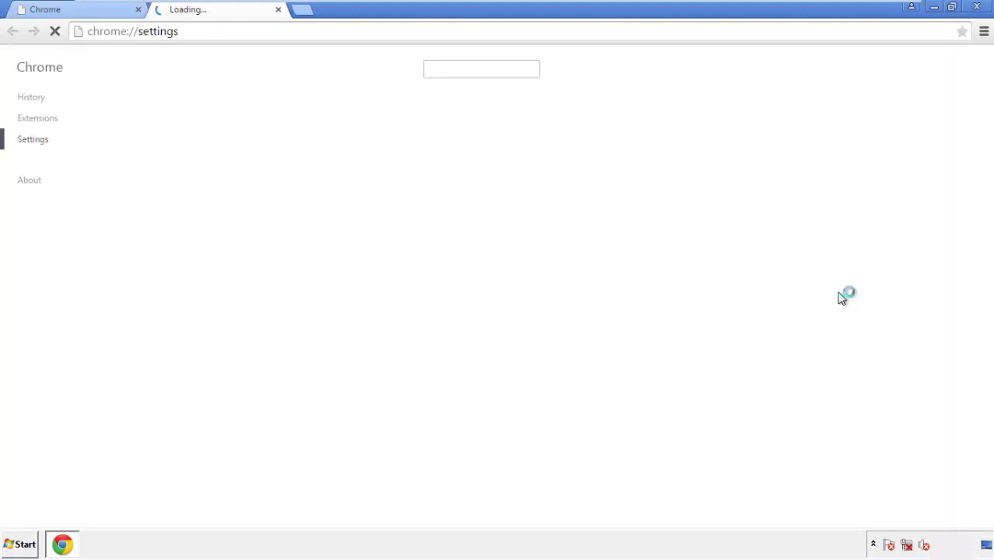
click(32, 98)
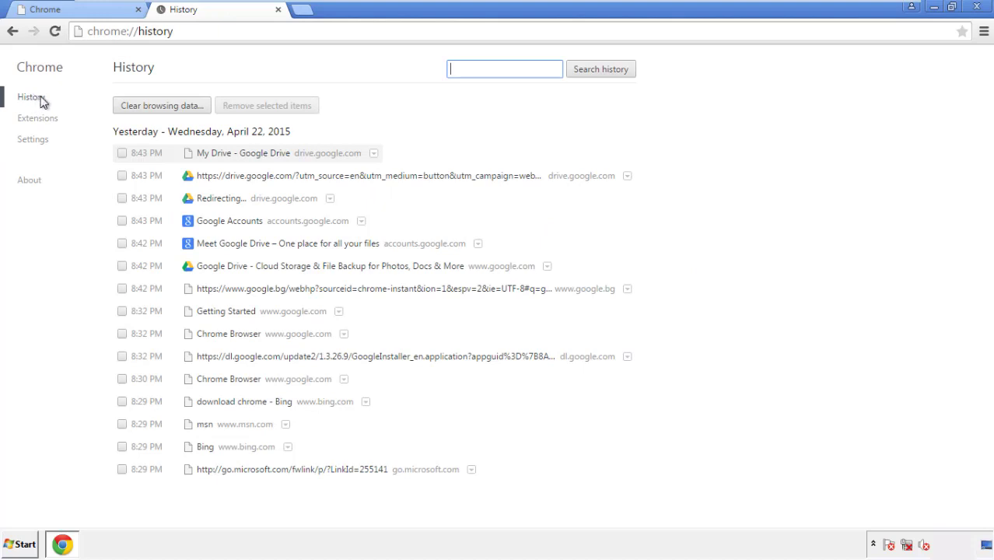
click(149, 107)
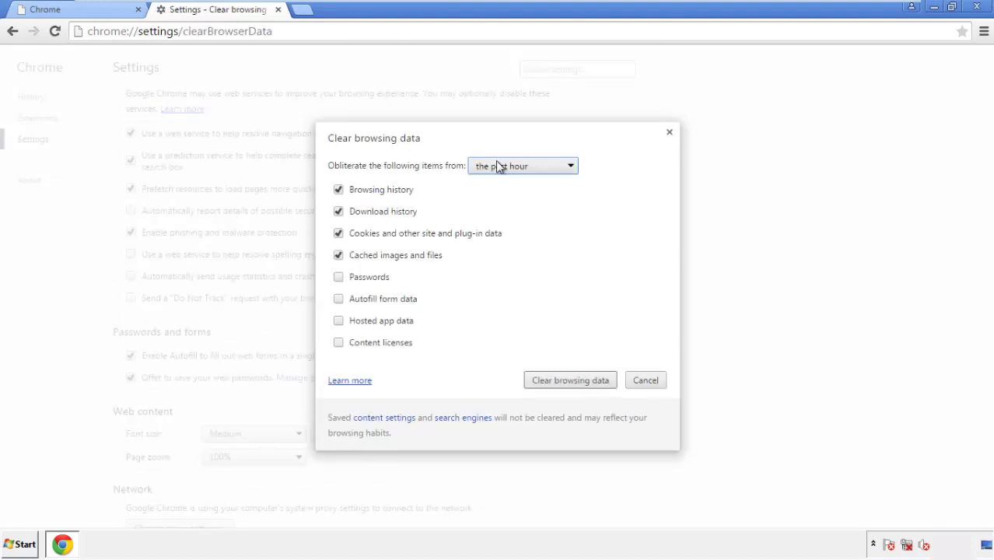
click(500, 168)
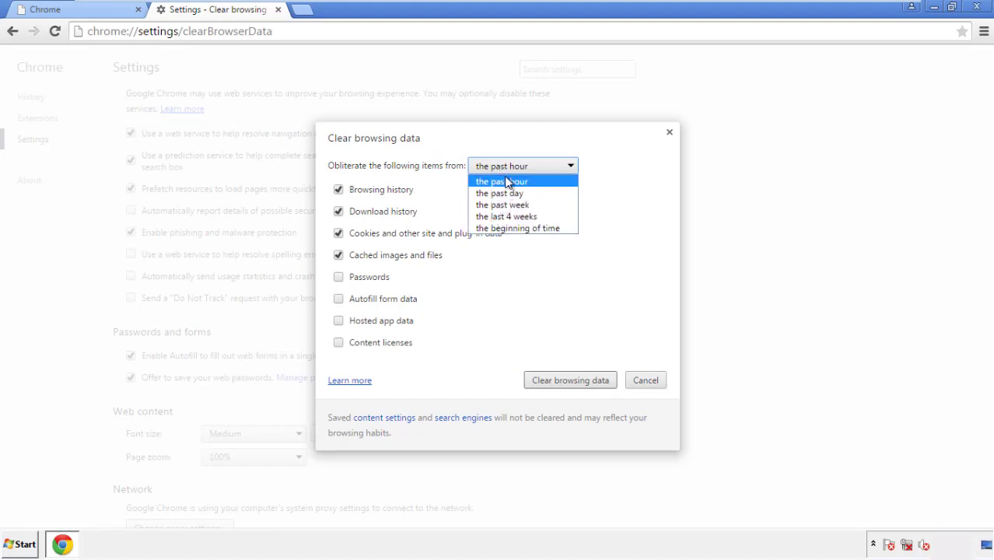
click(498, 229)
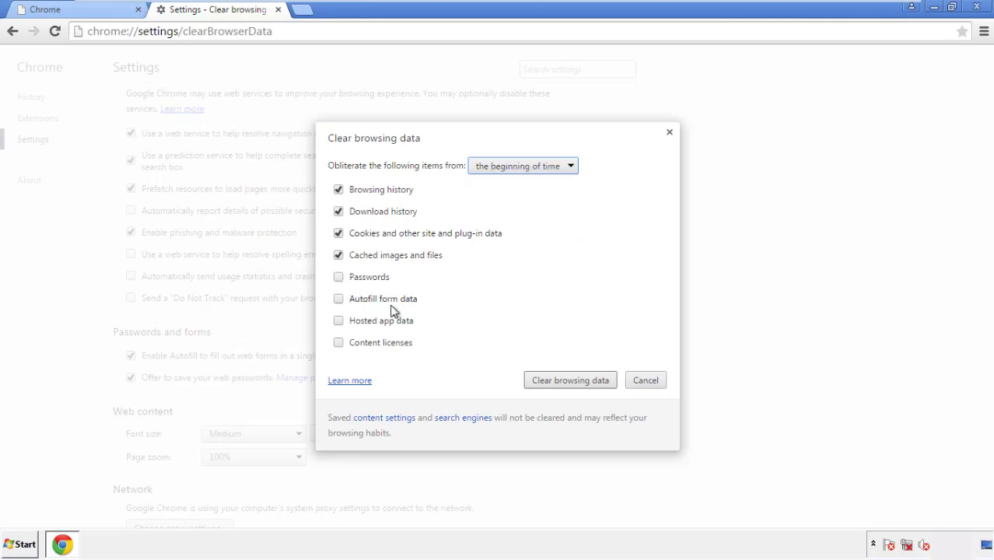
click(346, 302)
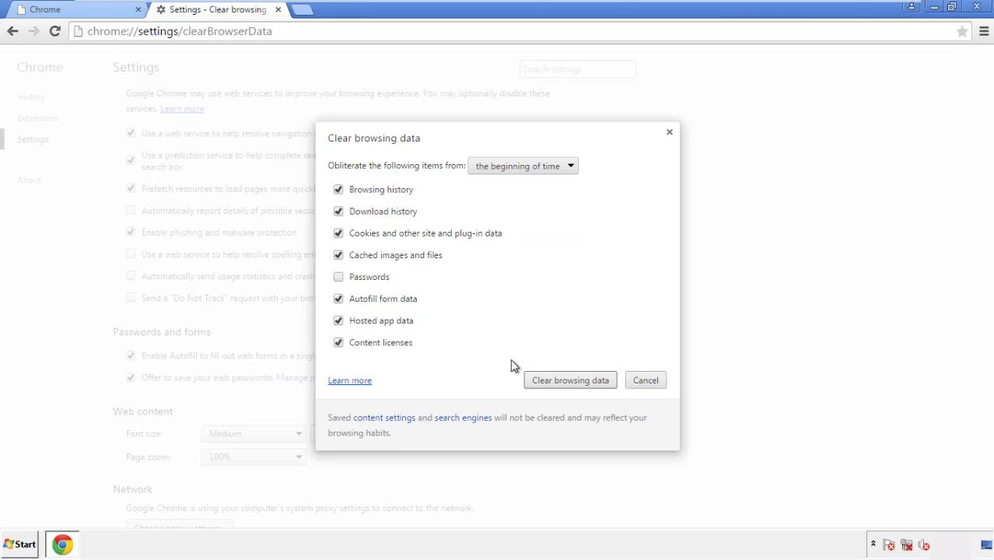
click(565, 383)
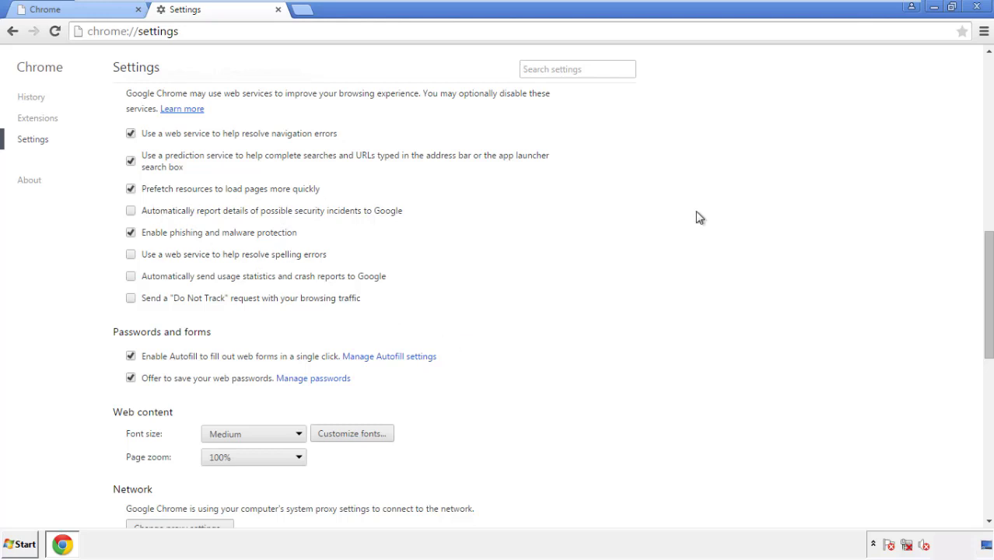
Step: Reset Chrome's settings to their original defaults and close the browser
drag(989, 248, 985, 422)
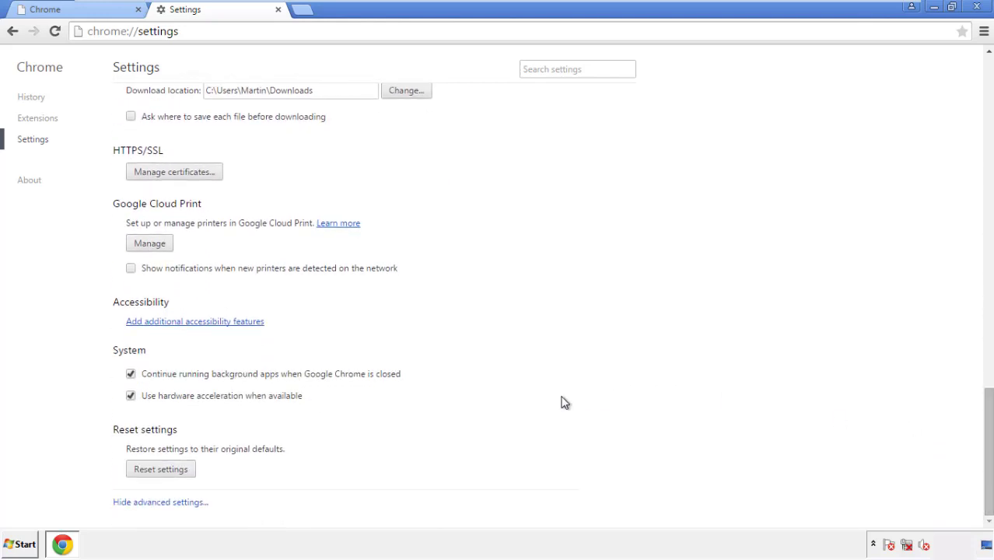
click(161, 470)
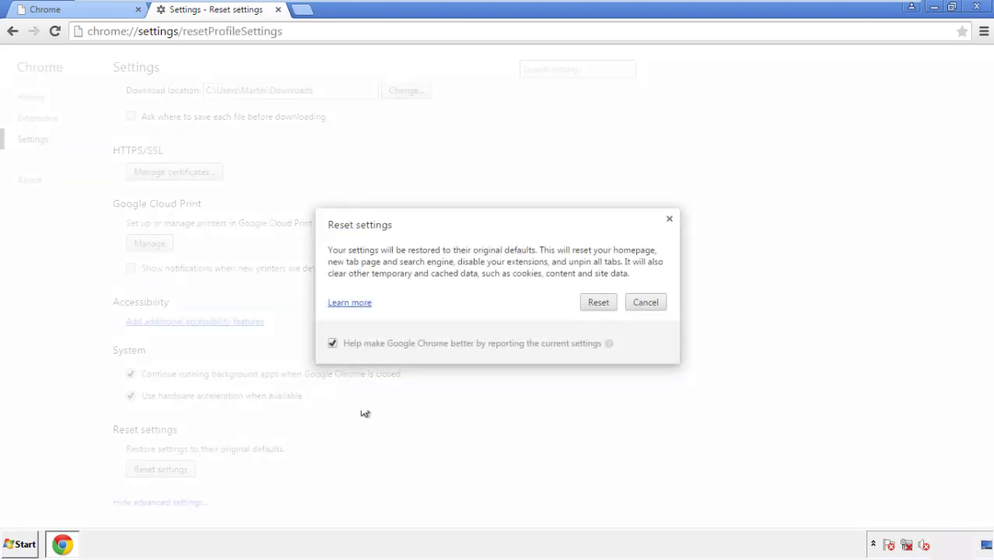
click(599, 302)
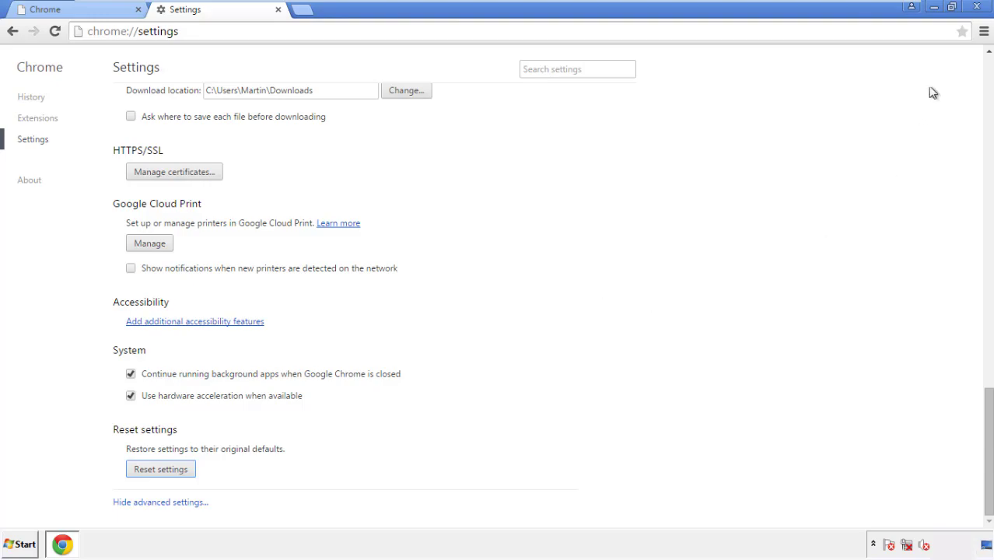
click(977, 6)
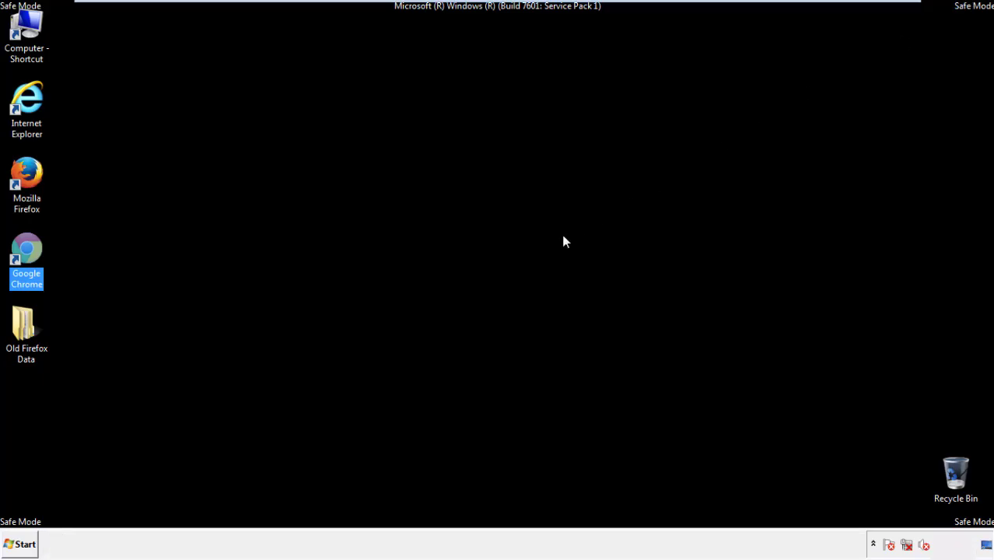
click(537, 252)
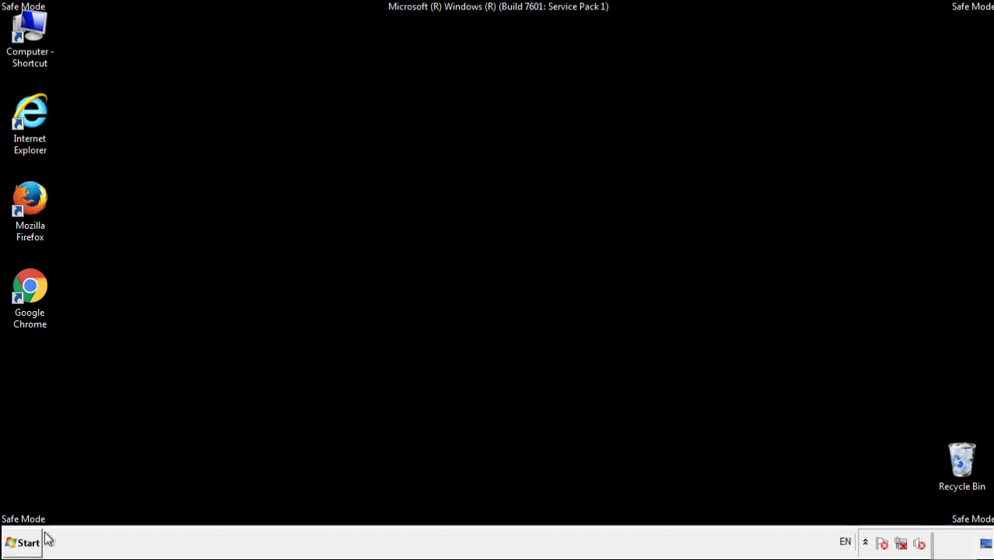
Step: Launch Firefox, remove the Search Mine extension in the Add-ons Manager, and close the browser
double_click(39, 196)
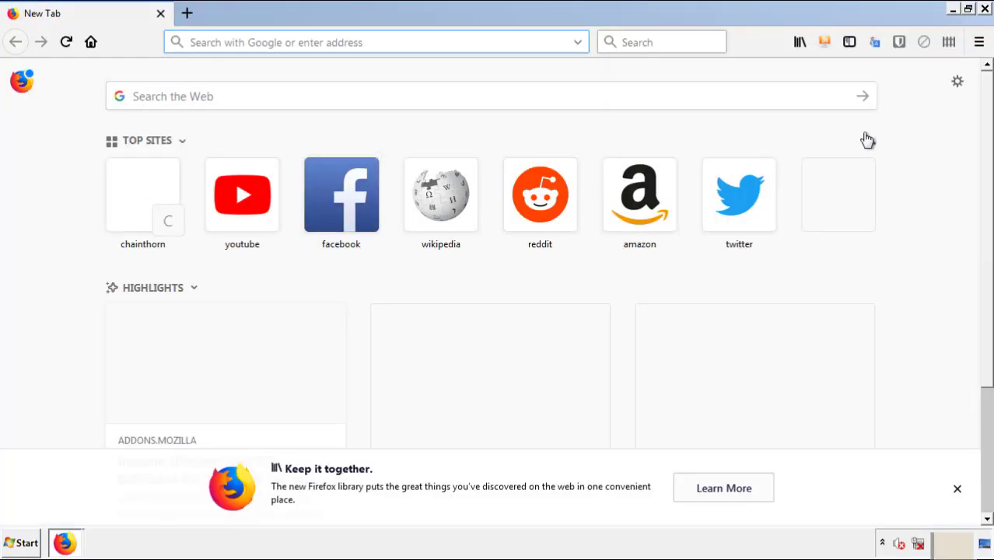
click(979, 41)
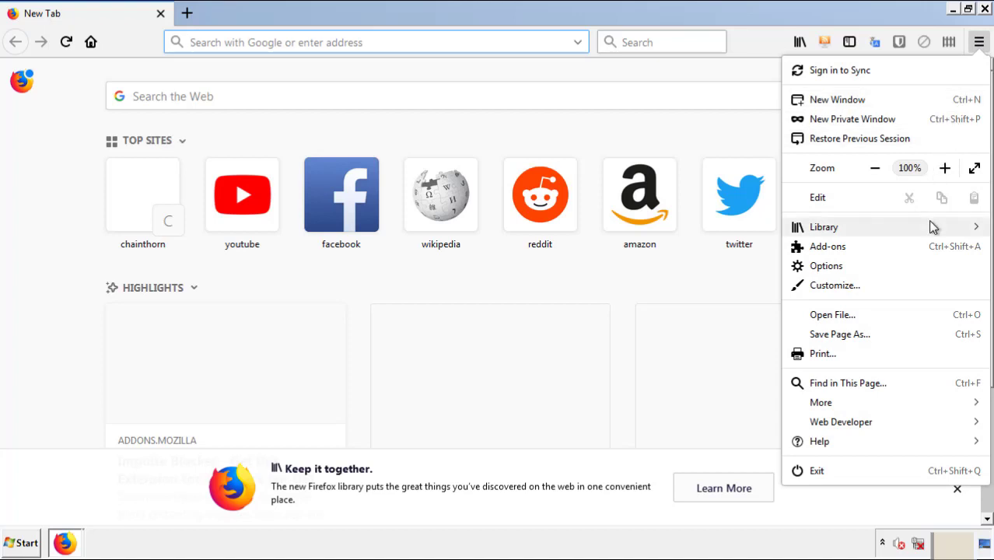
click(916, 254)
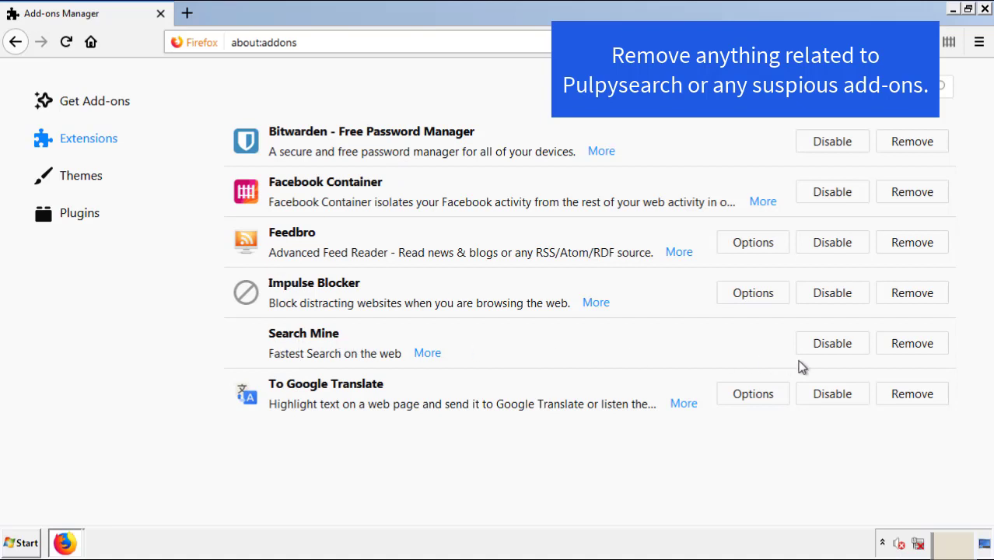
click(908, 349)
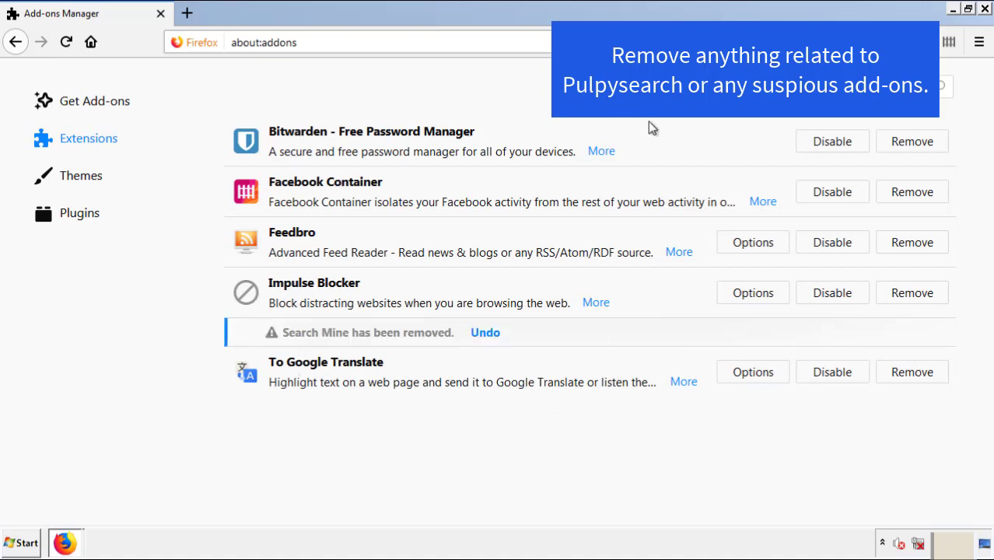
click(985, 9)
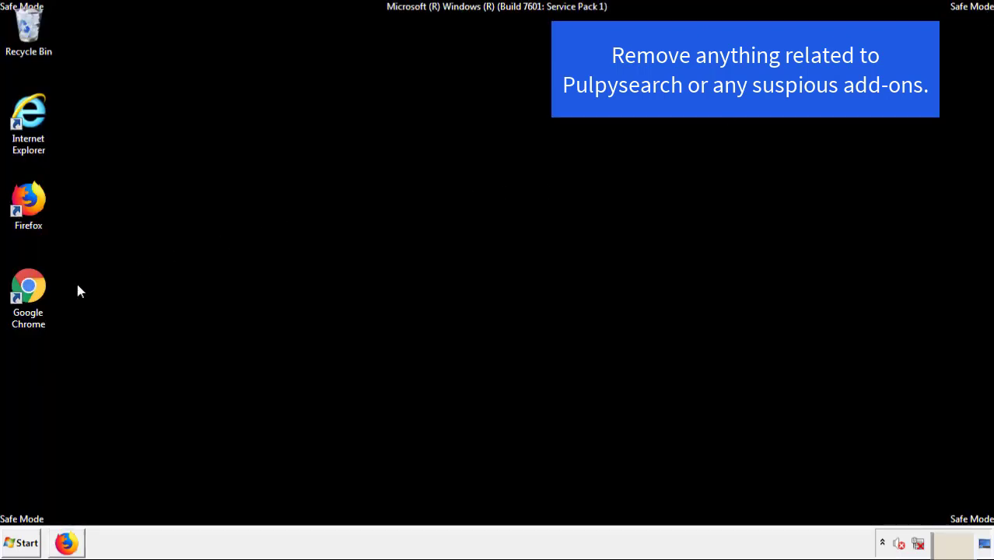
Step: Launch Google Chrome, remove the Search Mine extension, and close the browser
double_click(28, 299)
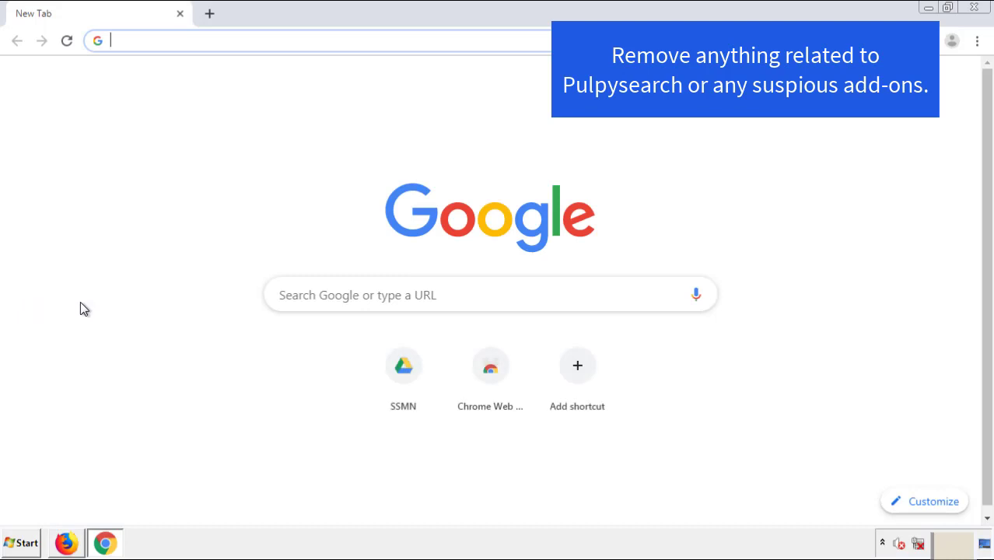
click(977, 40)
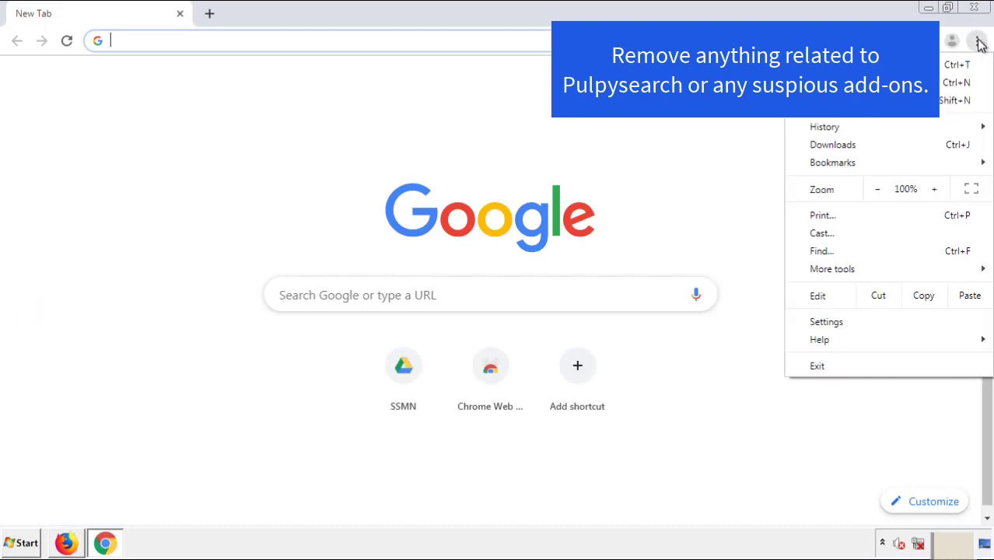
mouse_move(898, 271)
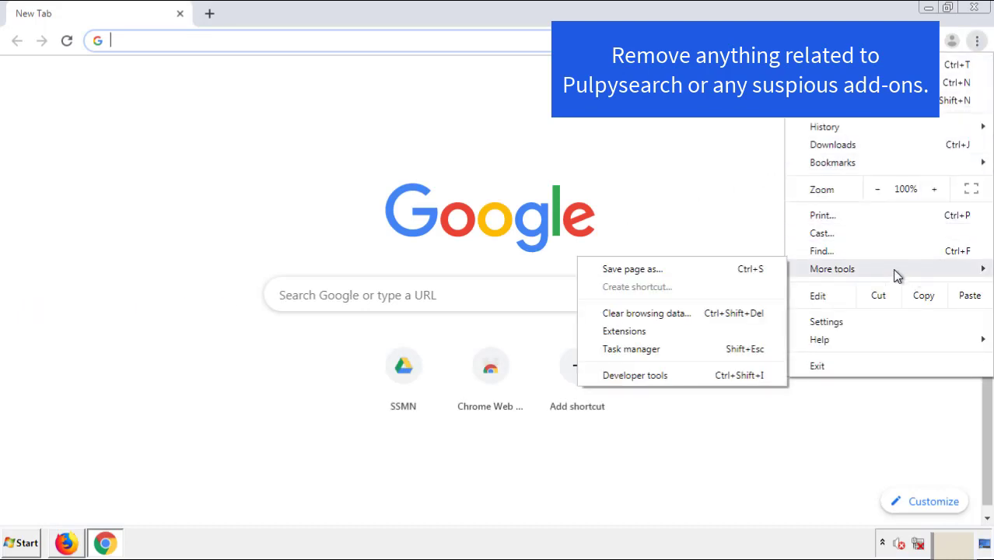
click(632, 331)
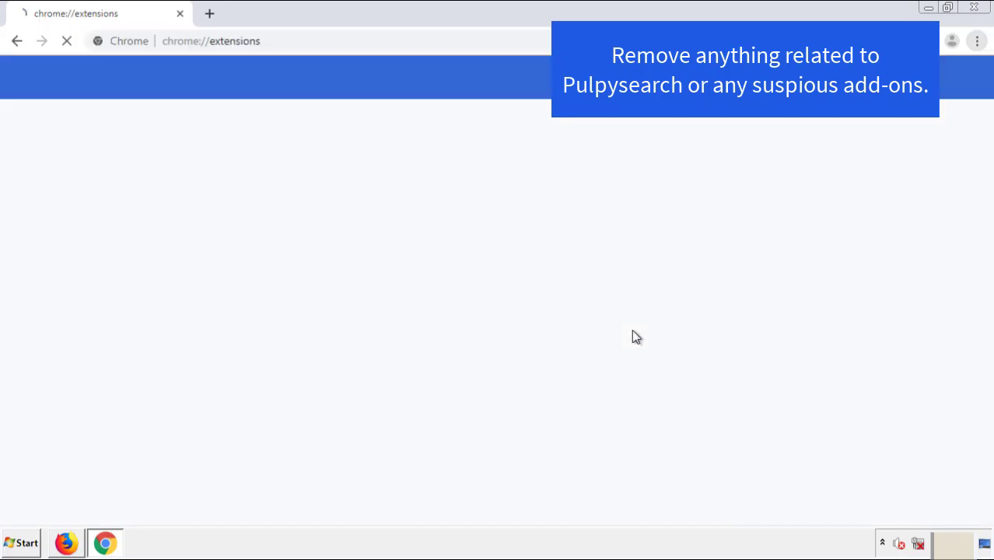
scroll(312, 268, down, 1)
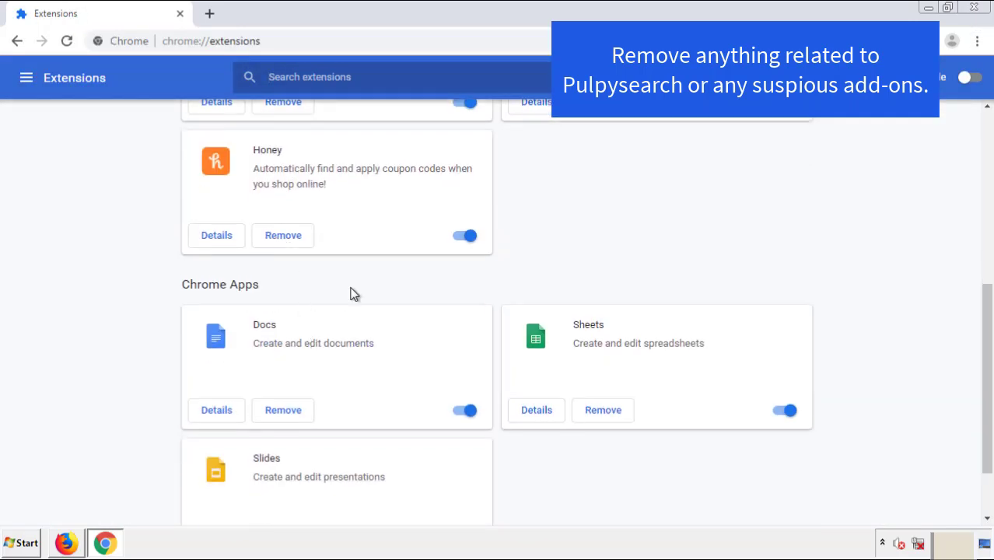
scroll(350, 288, up, 5)
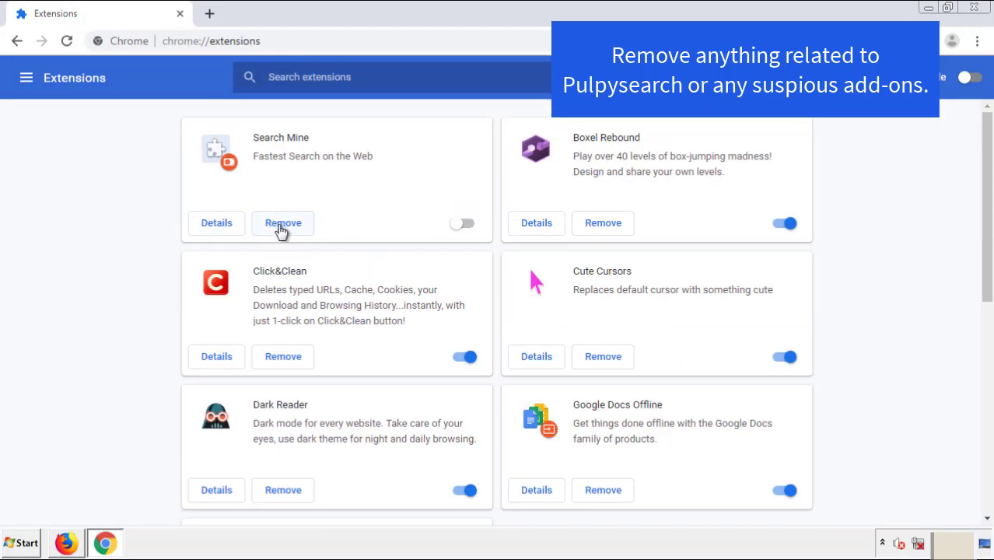
click(282, 226)
click(566, 127)
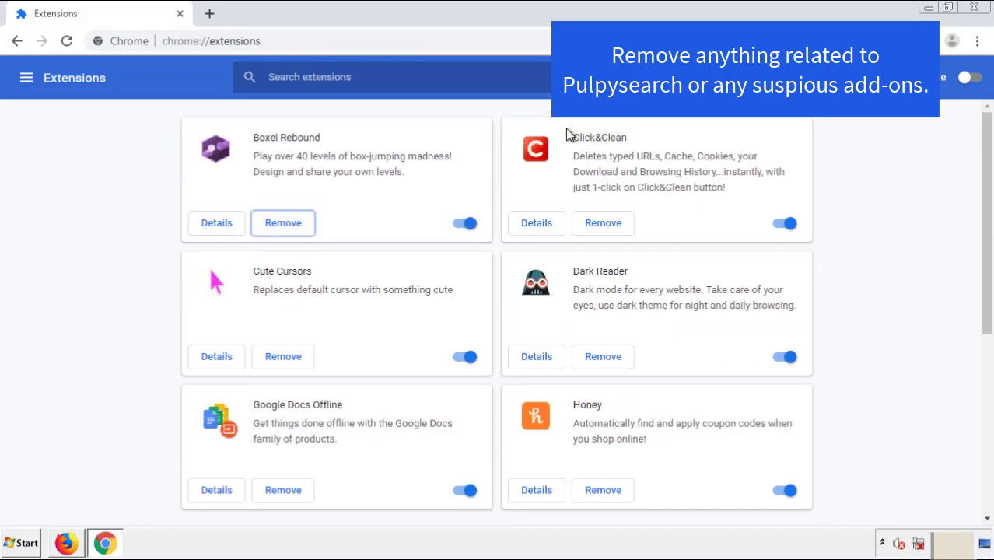
click(983, 9)
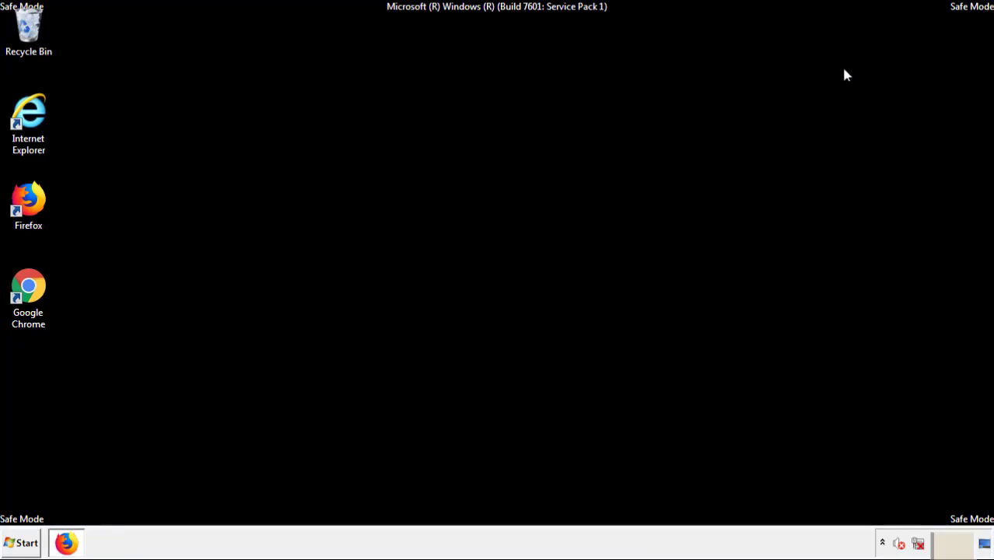
Step: Restart the computer to leave Safe Mode
click(16, 546)
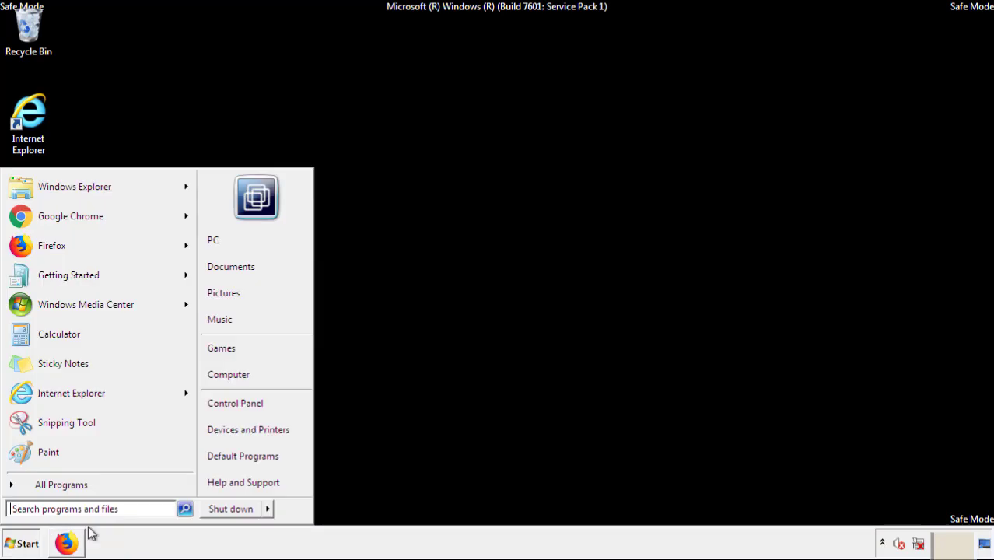
mouse_move(268, 508)
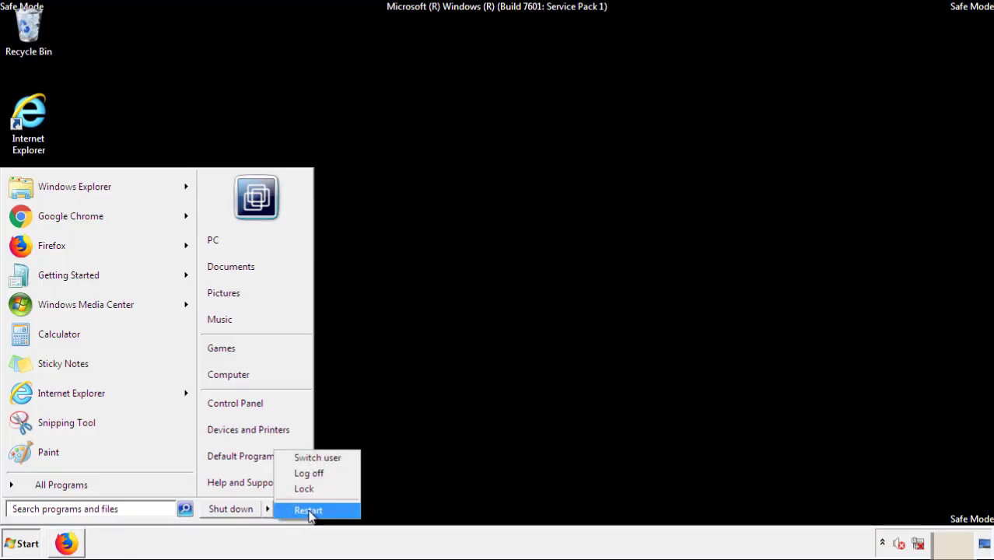